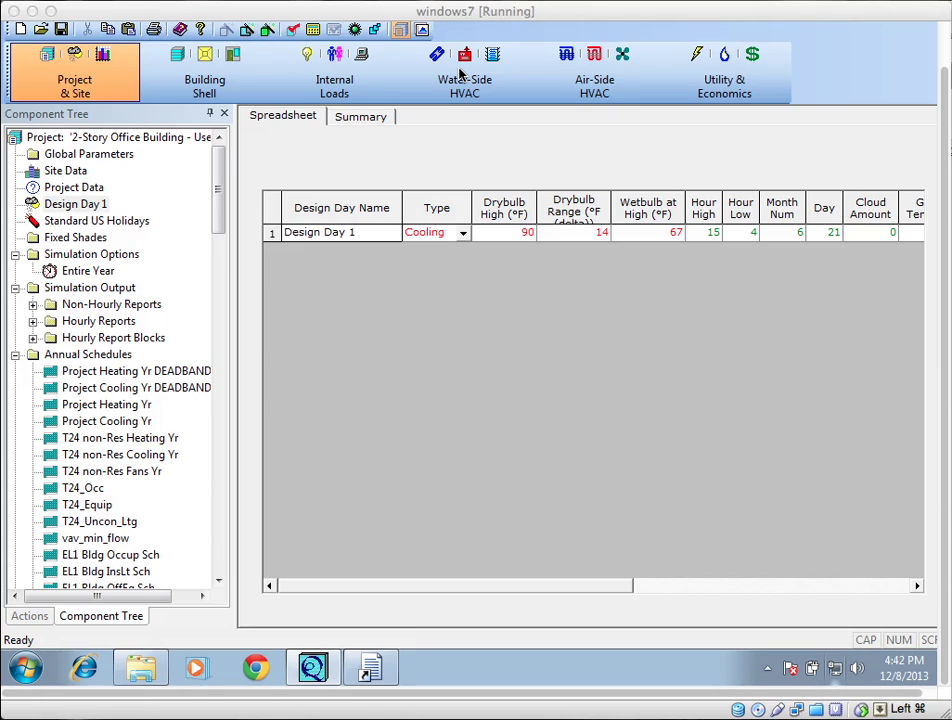
Switch to the air-side HVAC view, then return to the project and site overview
left_click(603, 87)
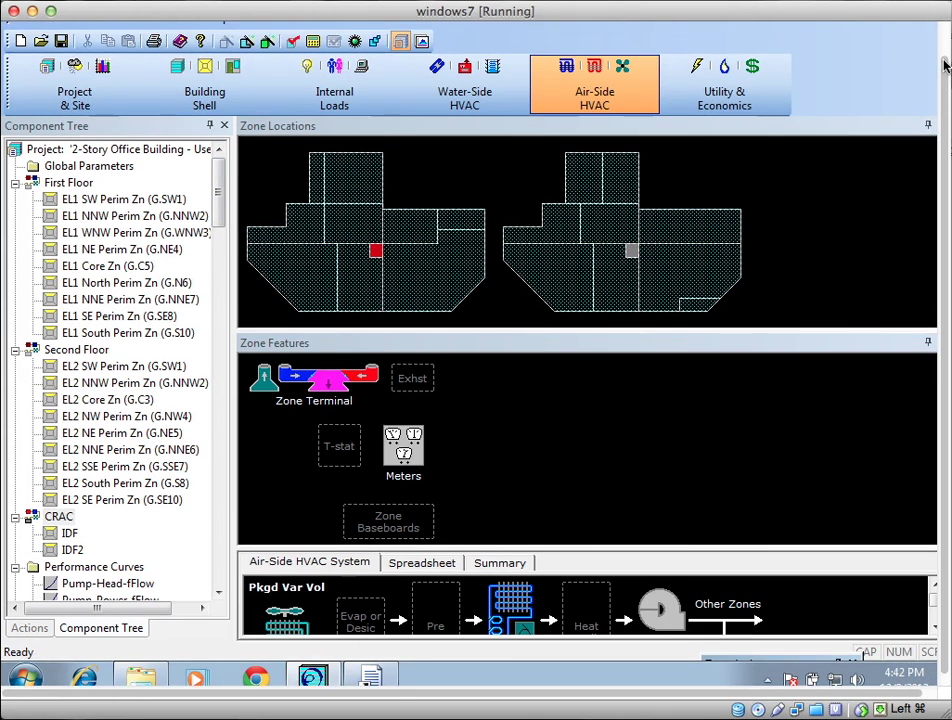
left_click(131, 55)
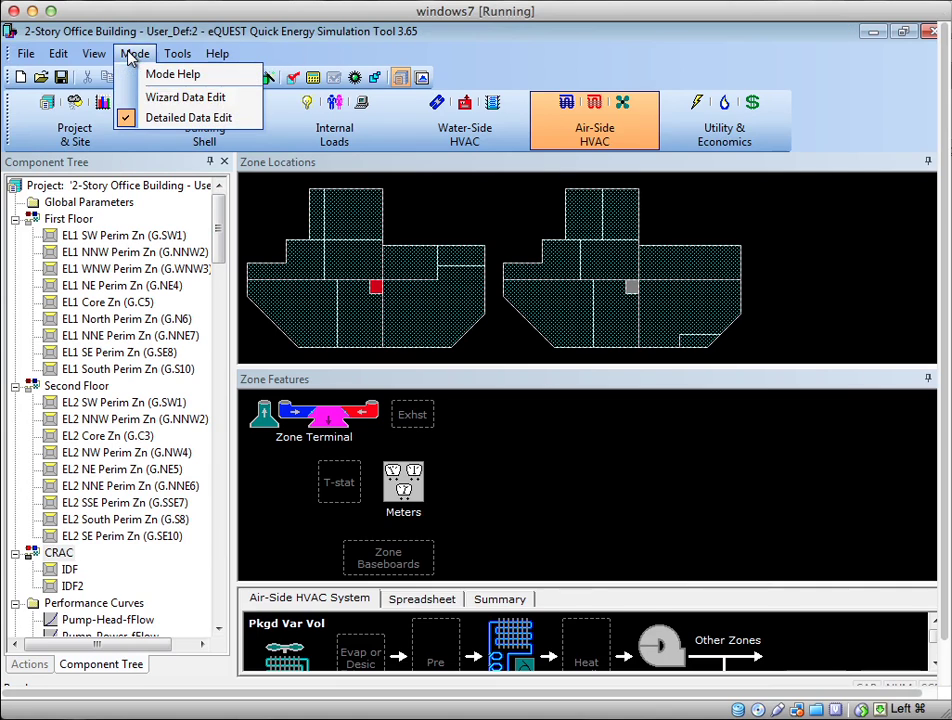
left_click(85, 125)
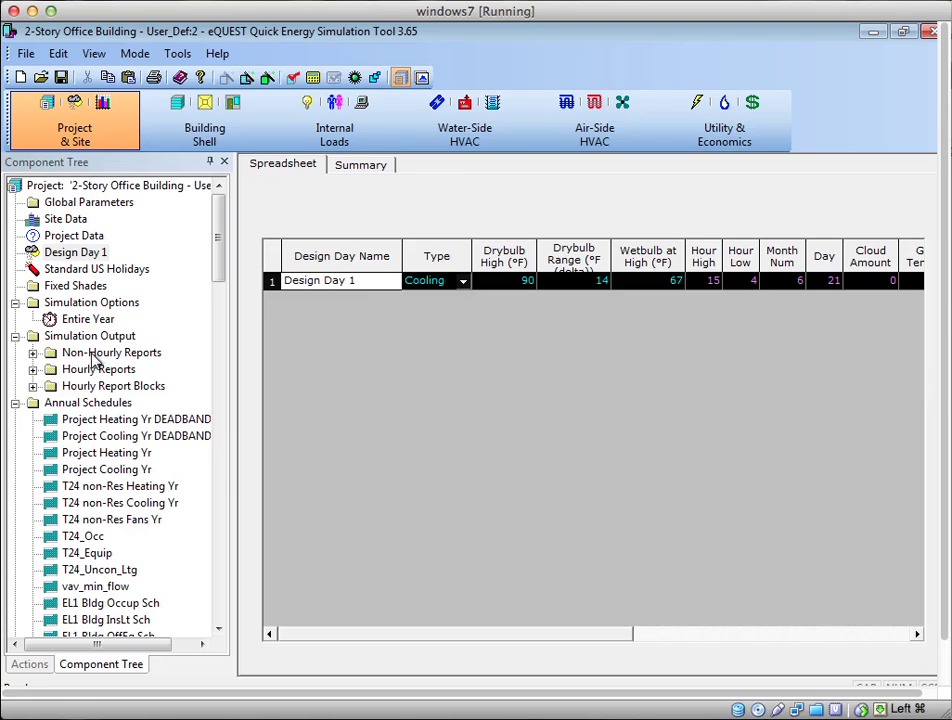
Open the Non-Hourly Loads Report settings, review the System, Plant and Economics tabs, then close
left_click(33, 352)
left_click(87, 369)
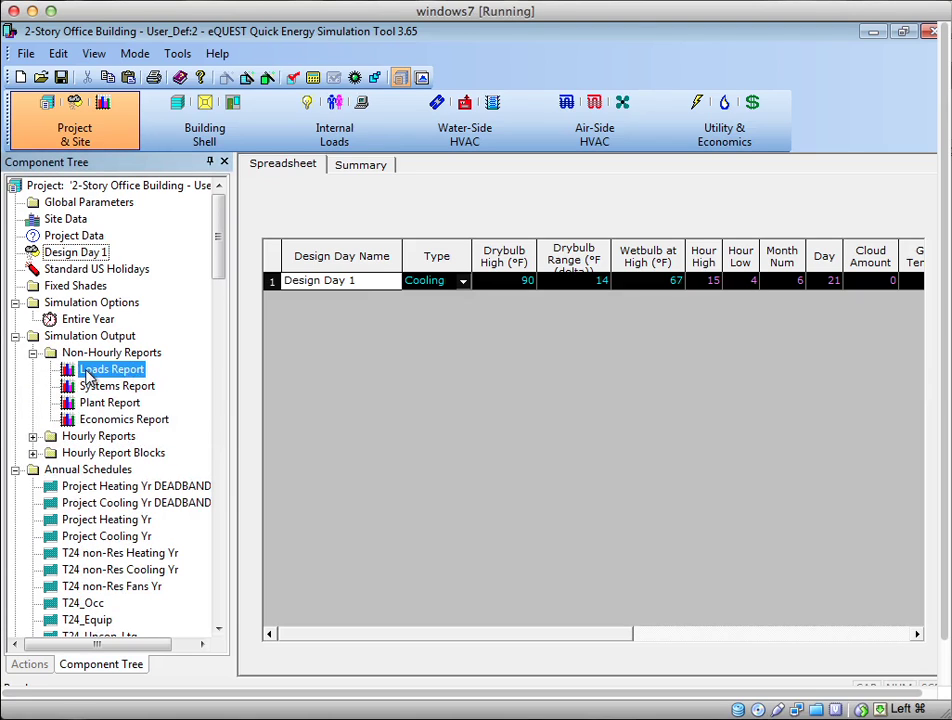
double_click(87, 369)
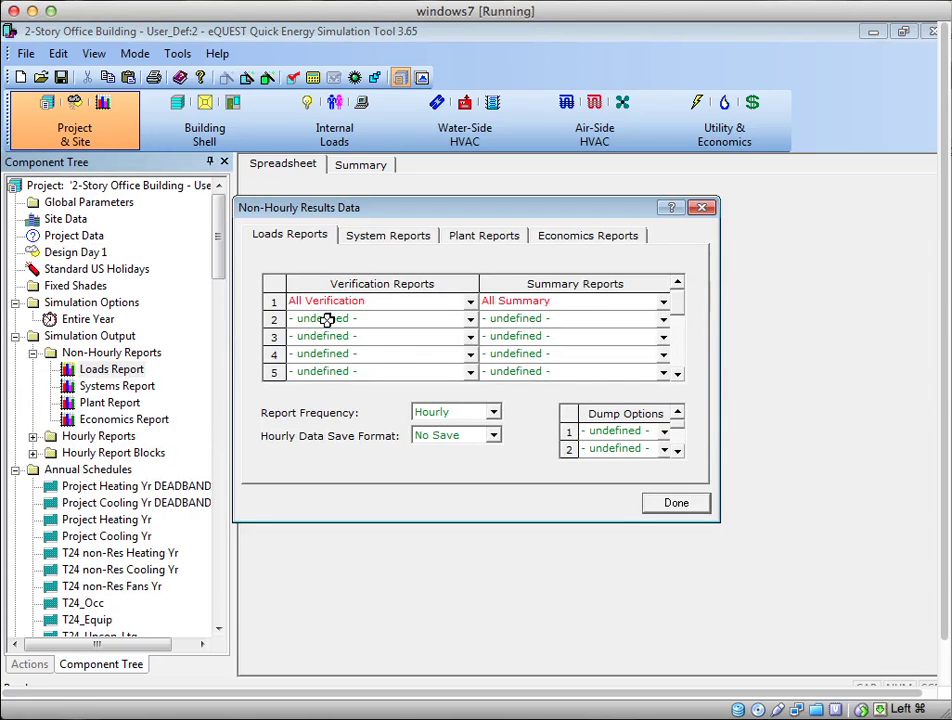
left_click(405, 240)
left_click(491, 238)
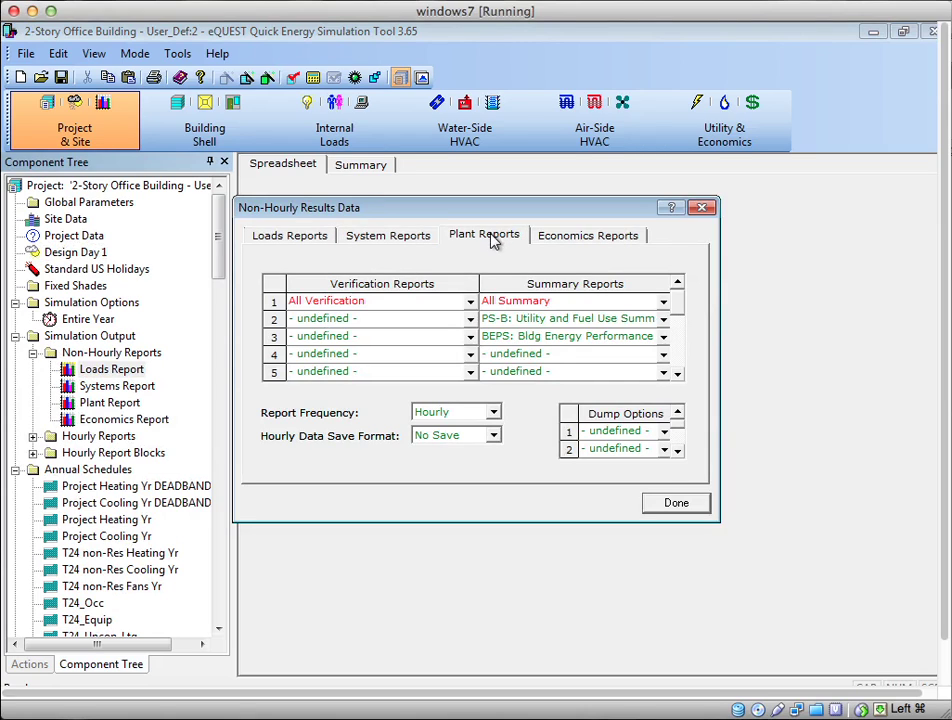
left_click(565, 240)
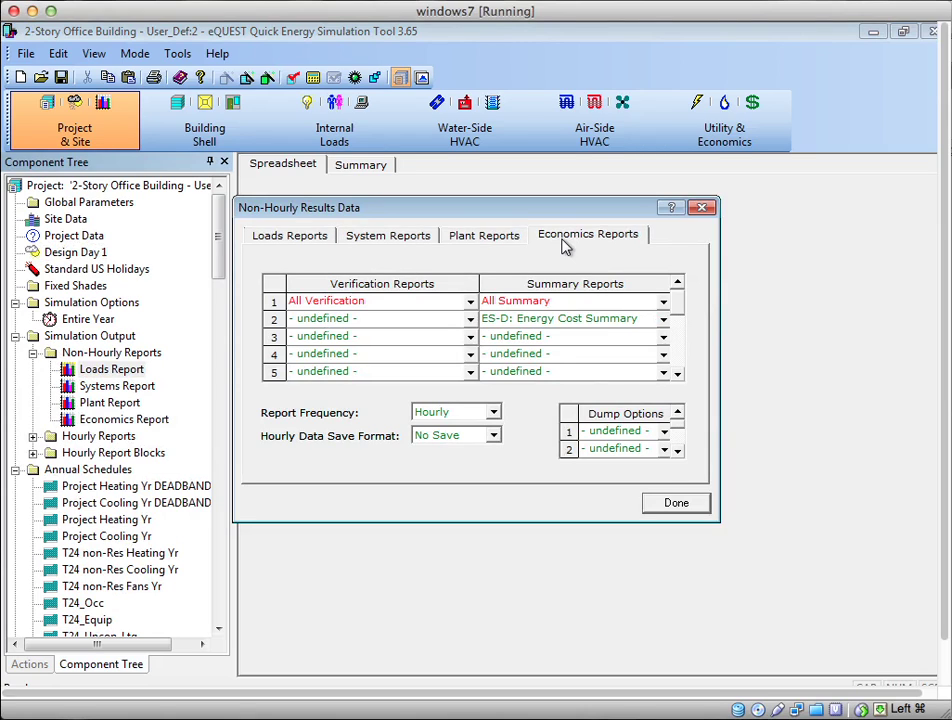
left_click(700, 208)
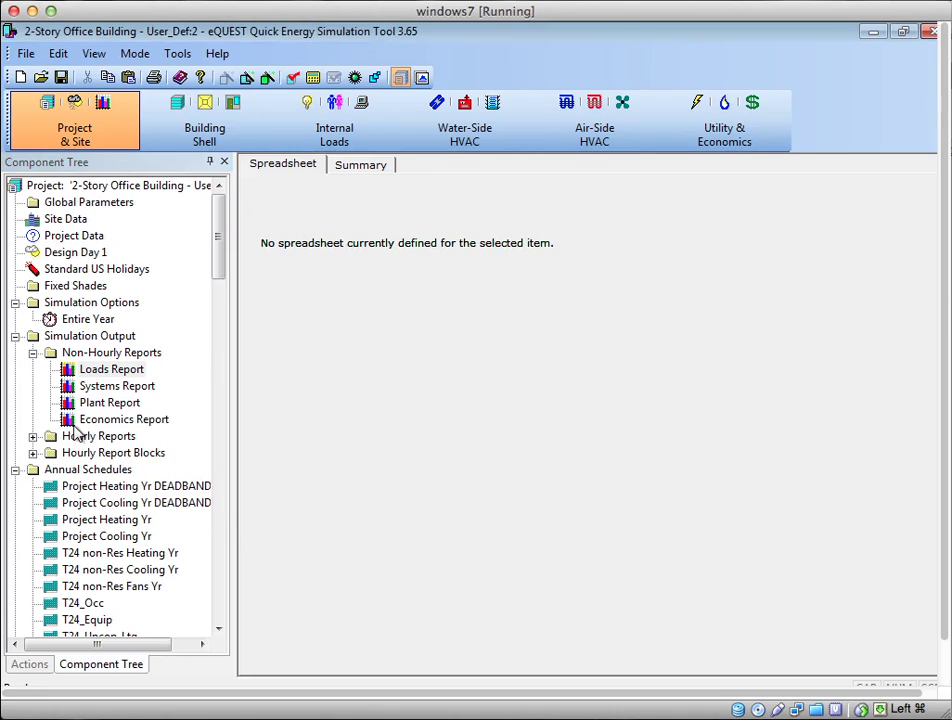
Expand Hourly Reports and Hourly Report Blocks, then select Hourly Report
left_click(33, 437)
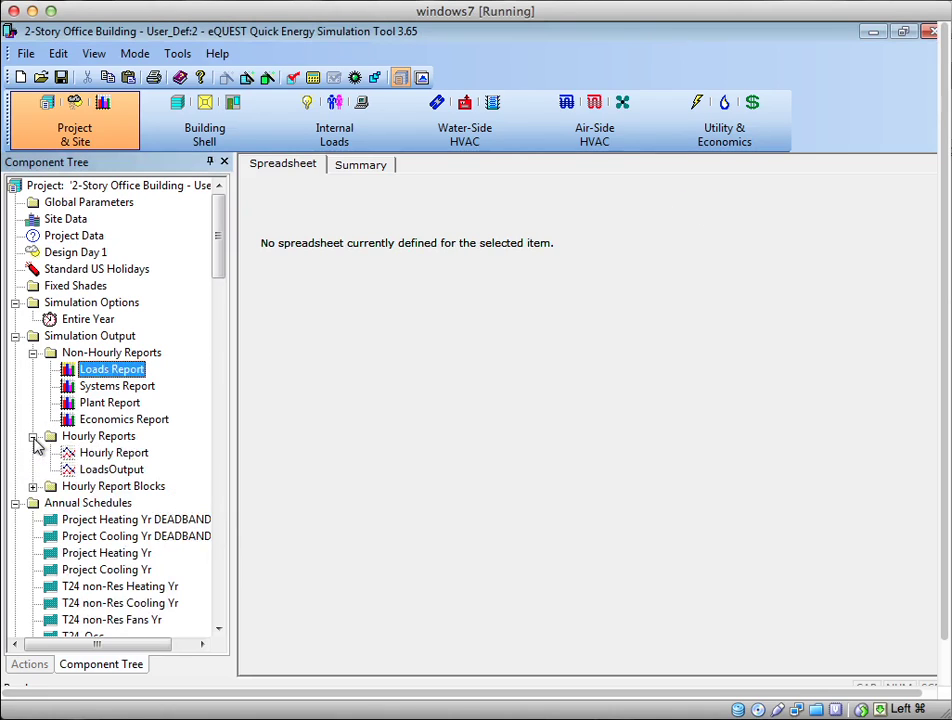
left_click(78, 440)
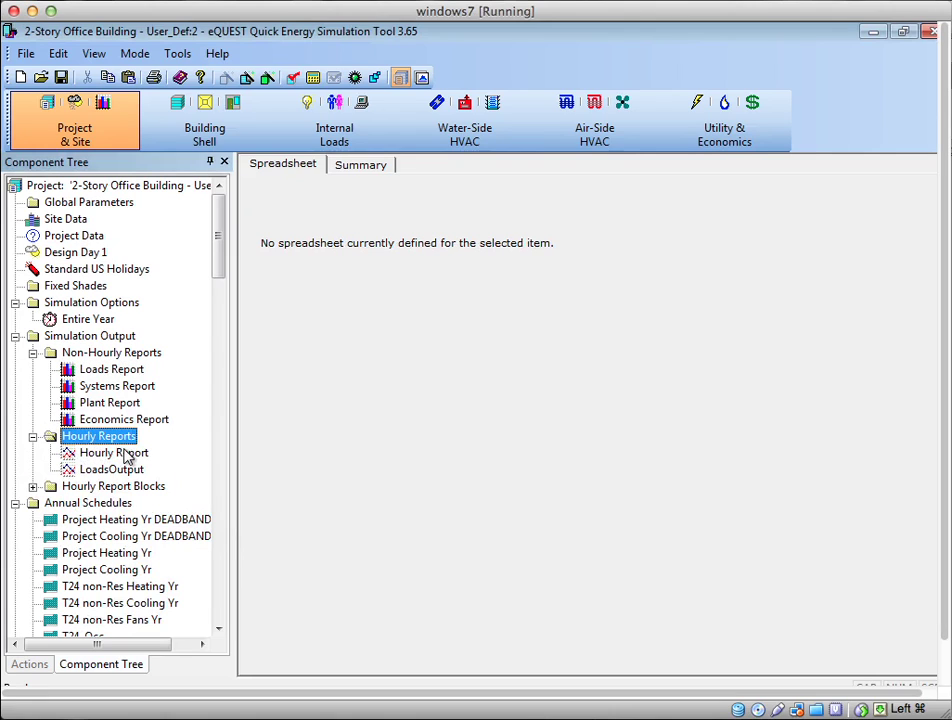
left_click(33, 486)
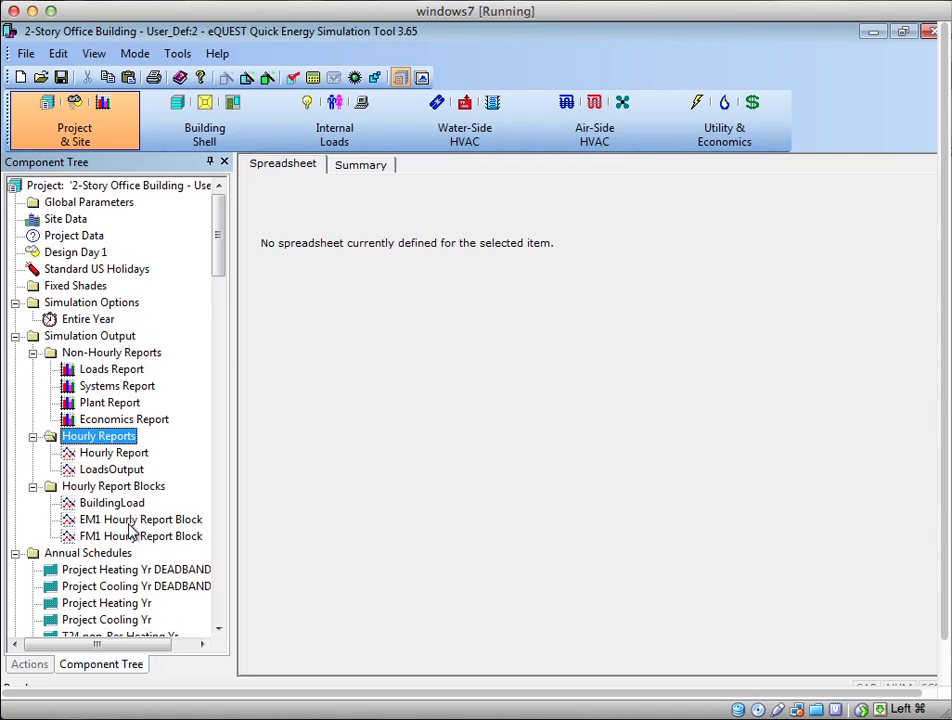
left_click(105, 461)
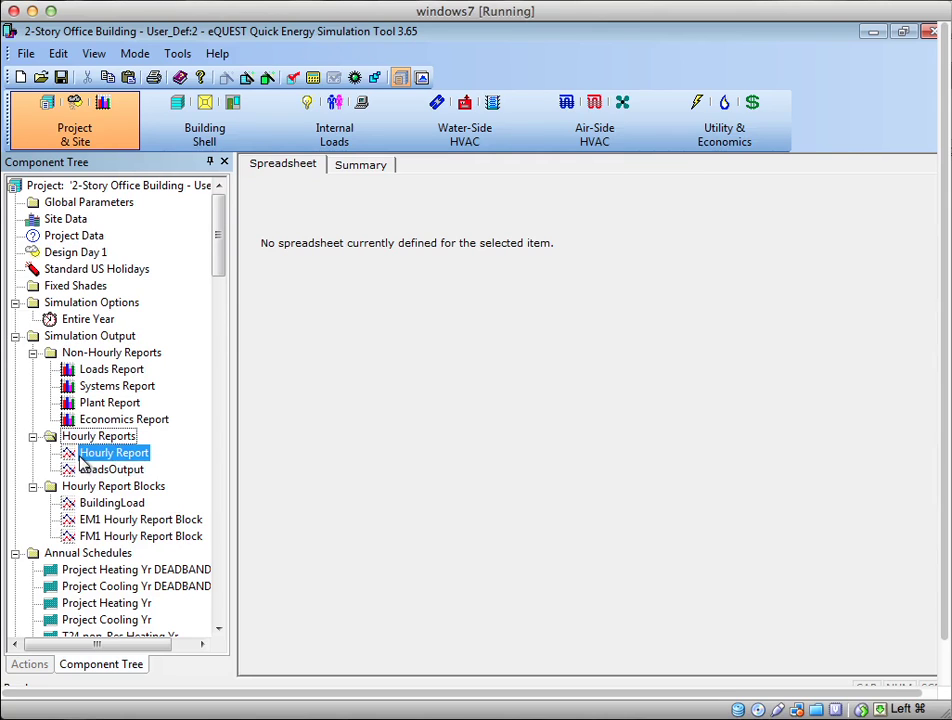
Open Hourly Results Selection and display the LoadsOutput report with its BuildingLoad block
double_click(106, 461)
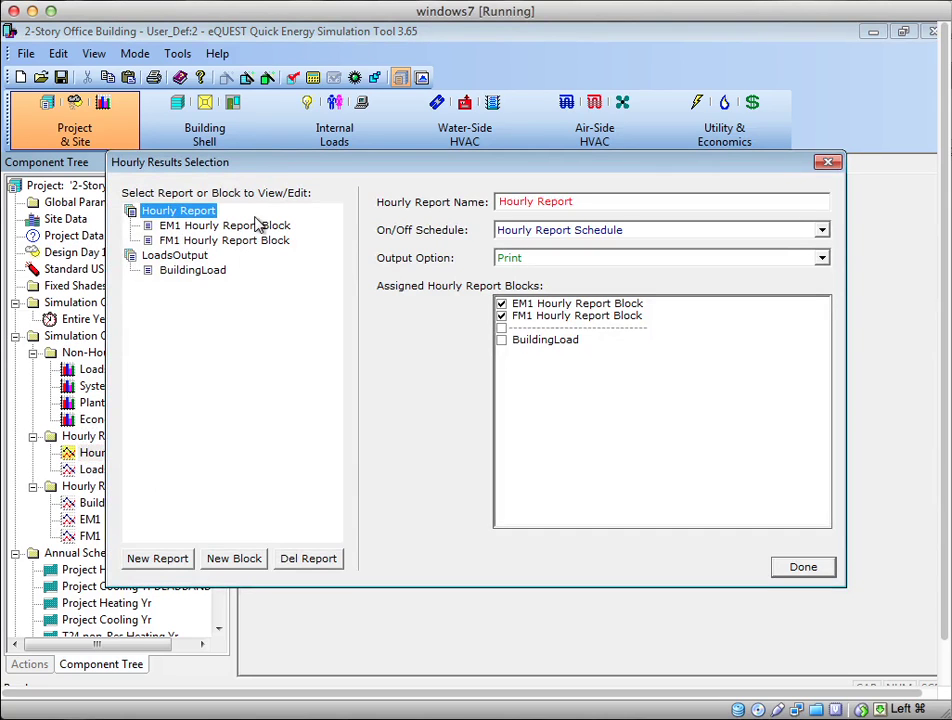
left_click_drag(232, 172, 263, 165)
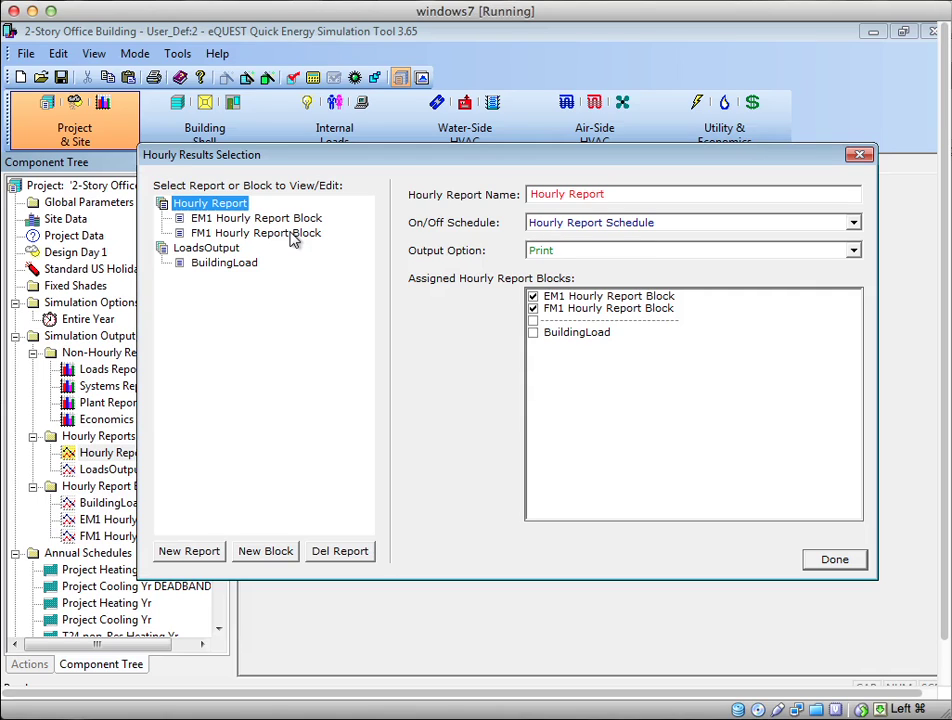
left_click(182, 248)
left_click(181, 204)
left_click(182, 248)
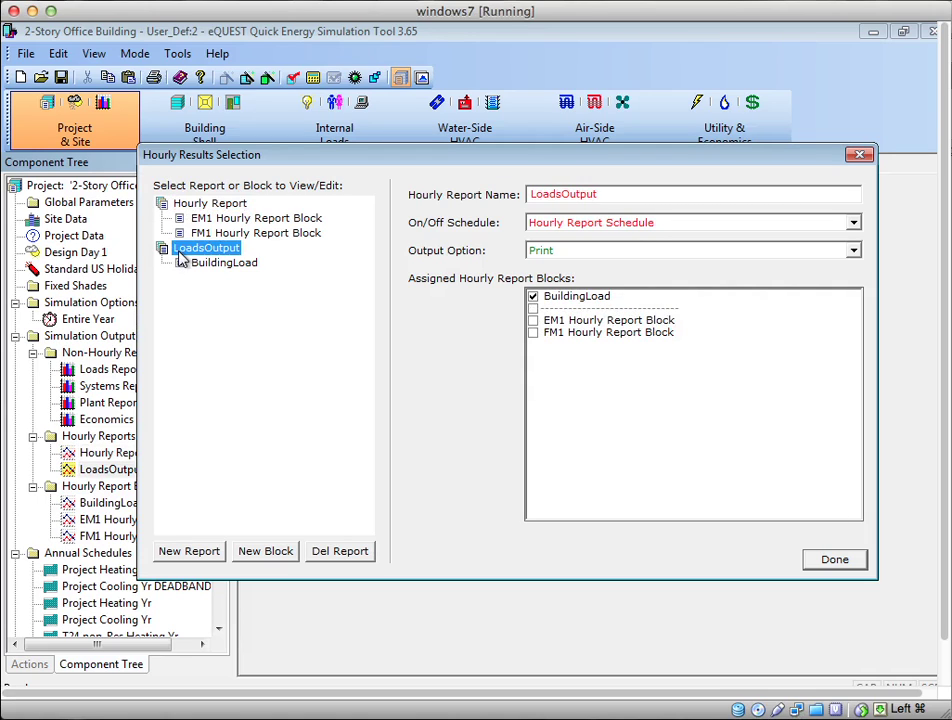
left_click(186, 205)
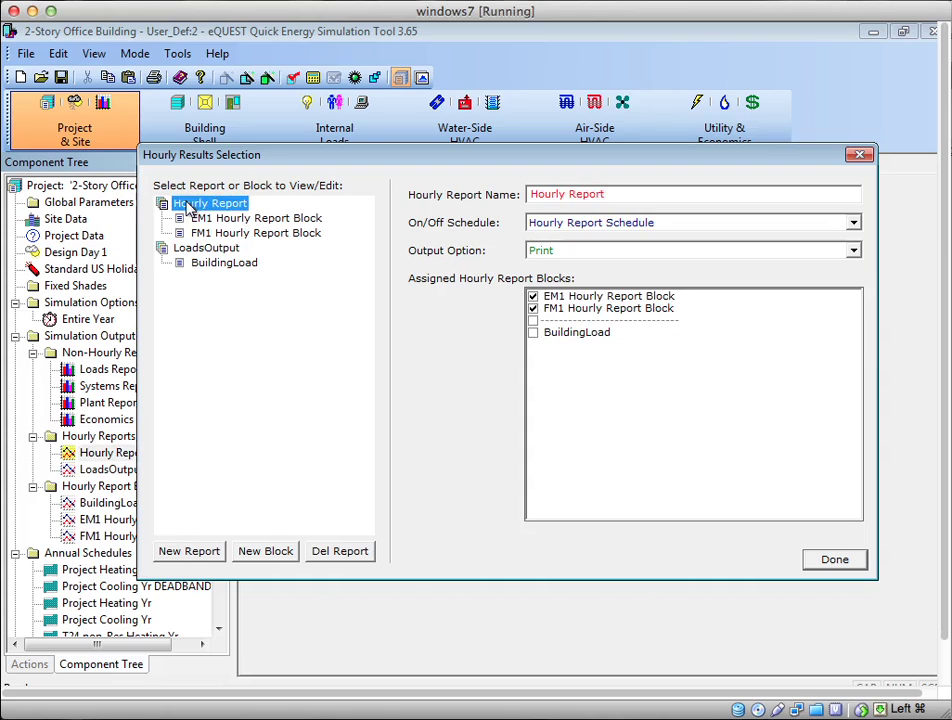
left_click(170, 250)
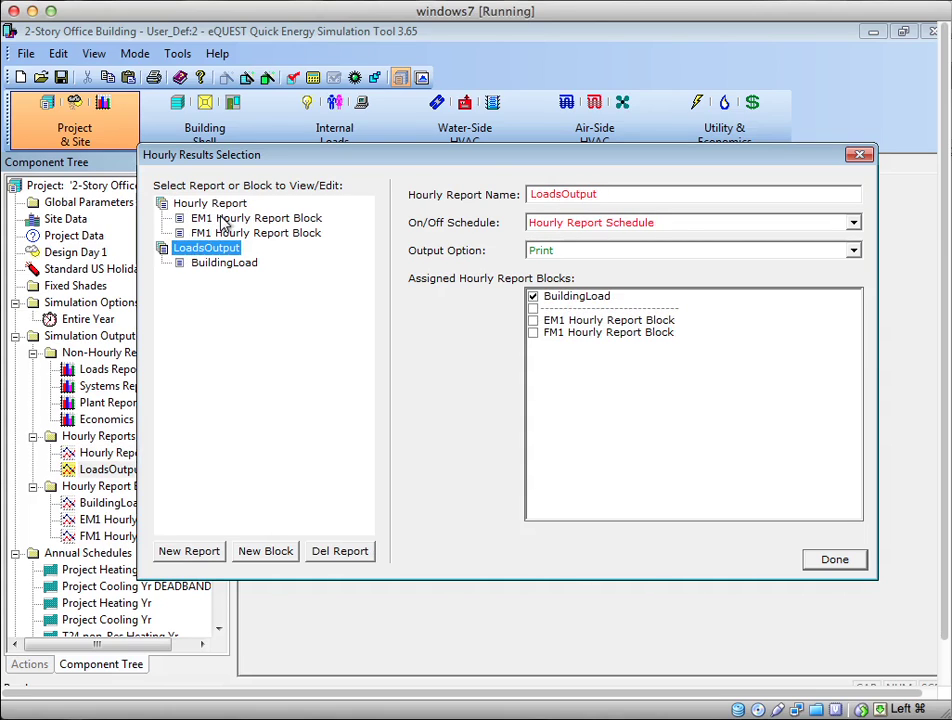
Review the EM1, LoadsOutput and FM1 entries, then display the BuildingLoad block settings
left_click(255, 219)
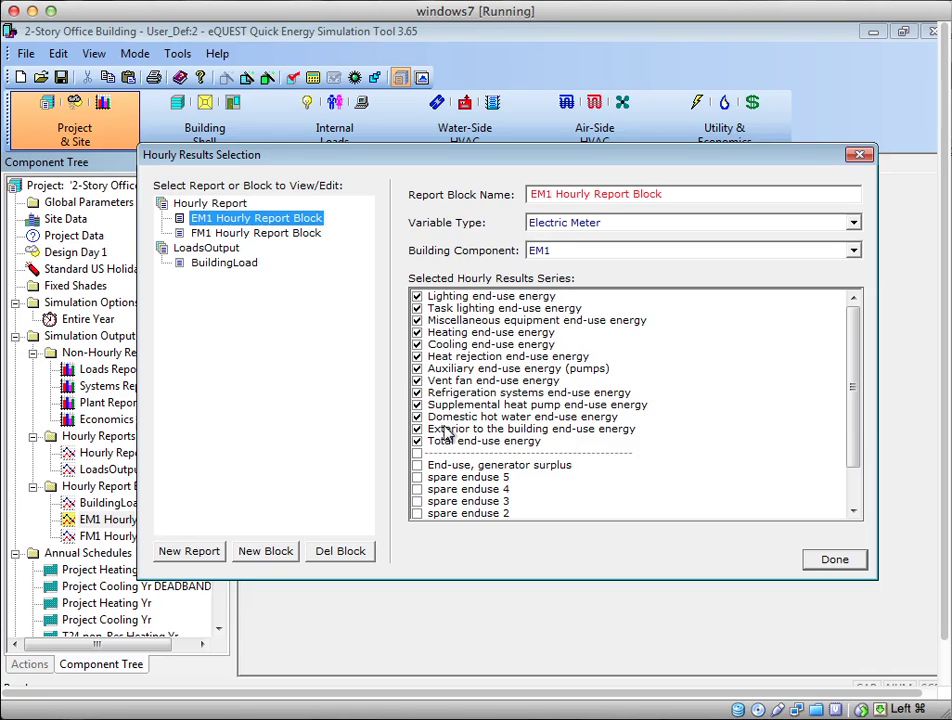
left_click(213, 249)
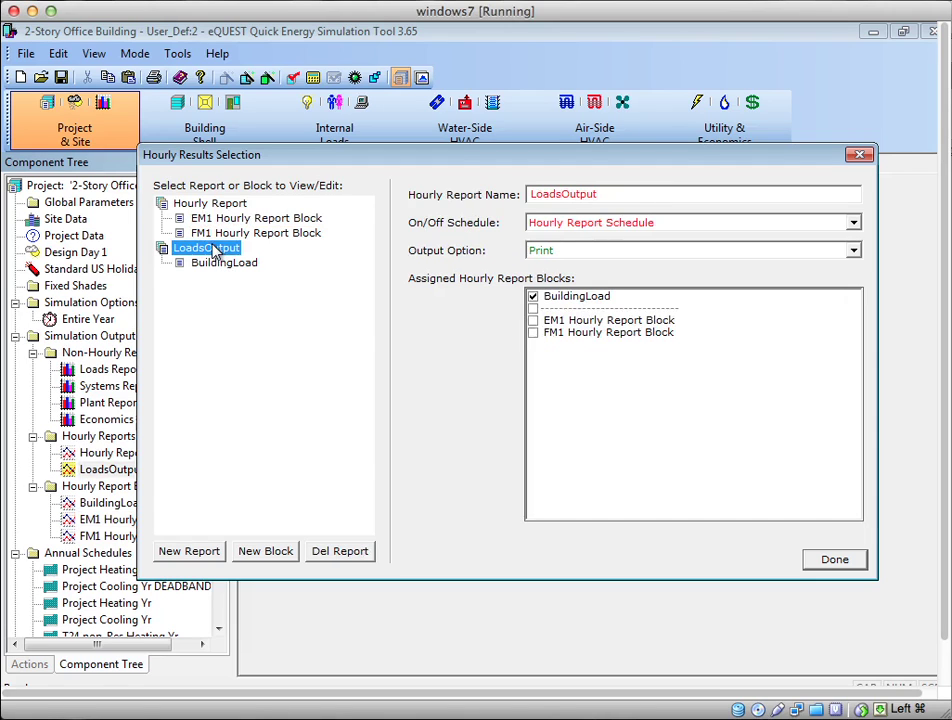
left_click(182, 234)
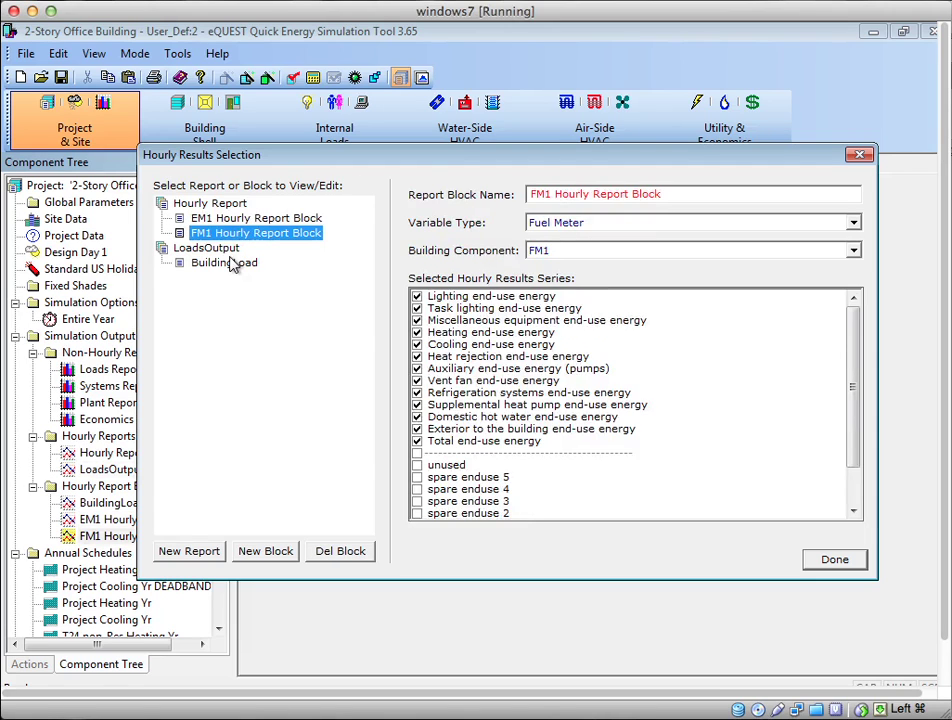
left_click(231, 263)
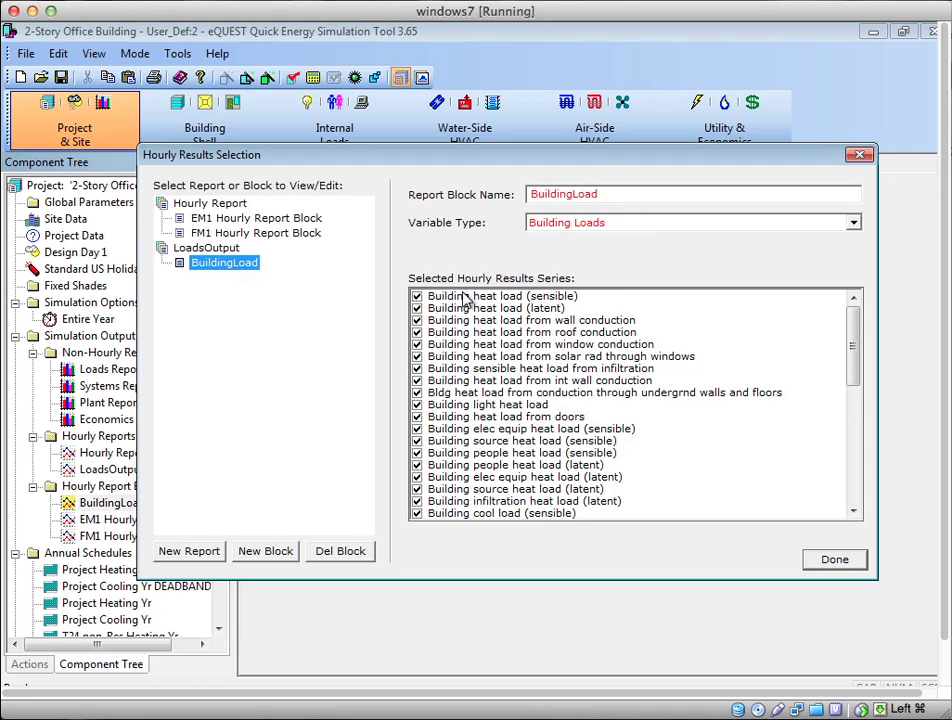
Set BuildingLoad's variable type to HVAC System and its building component to First Floor
left_click(566, 224)
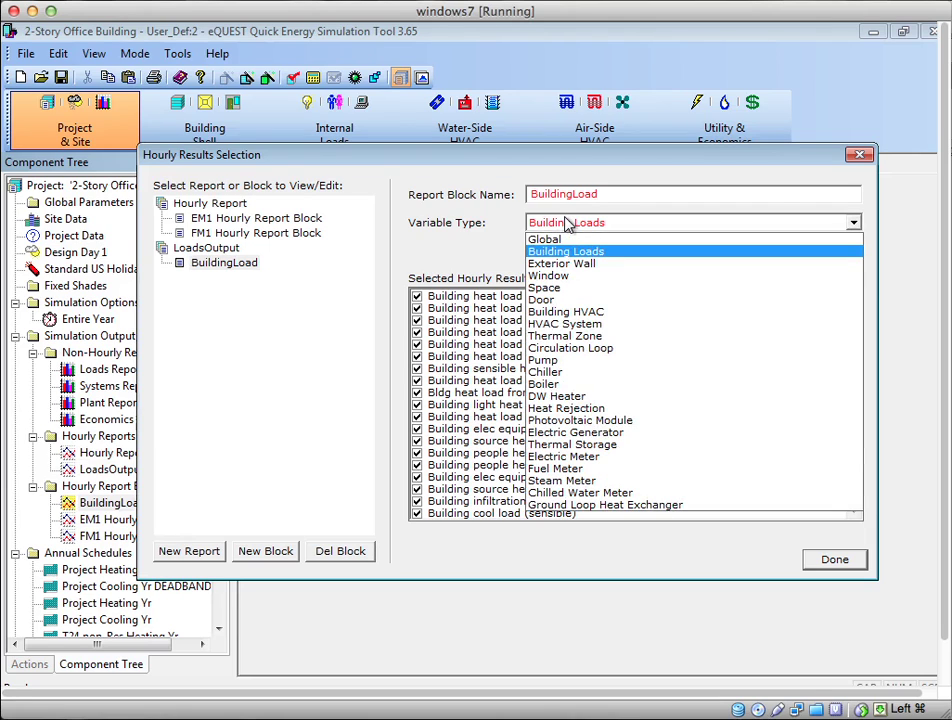
left_click(543, 328)
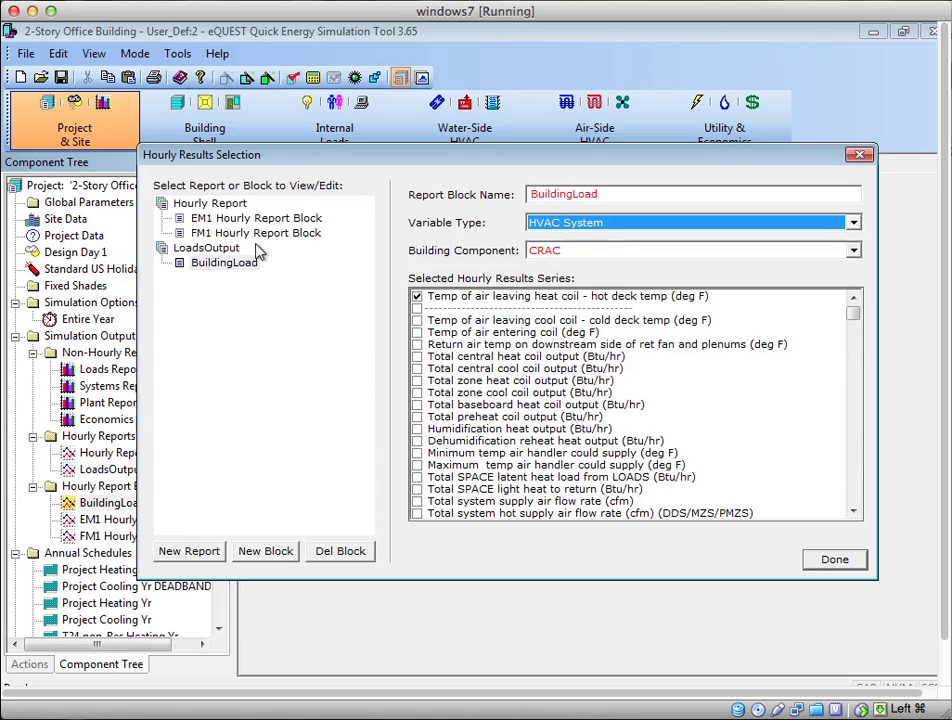
left_click(607, 196)
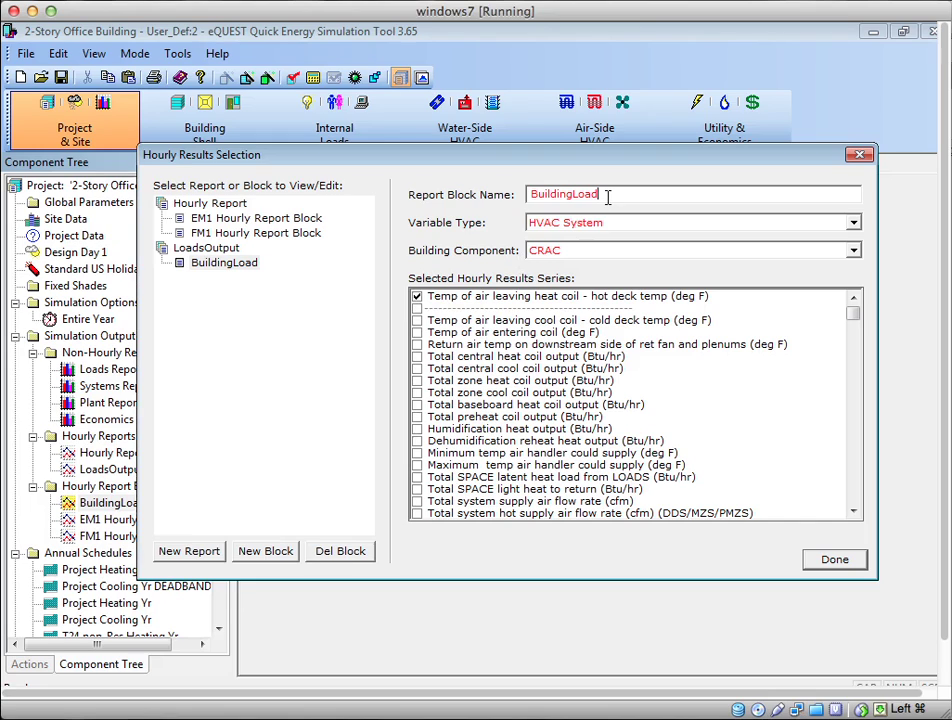
left_click(569, 252)
left_click(567, 265)
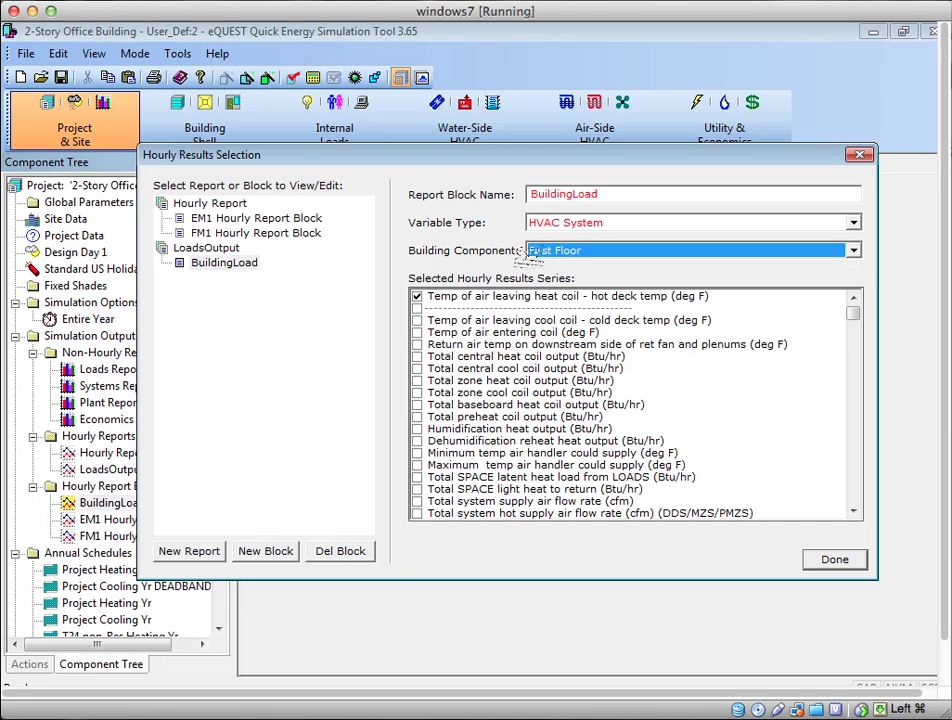
left_click(487, 298)
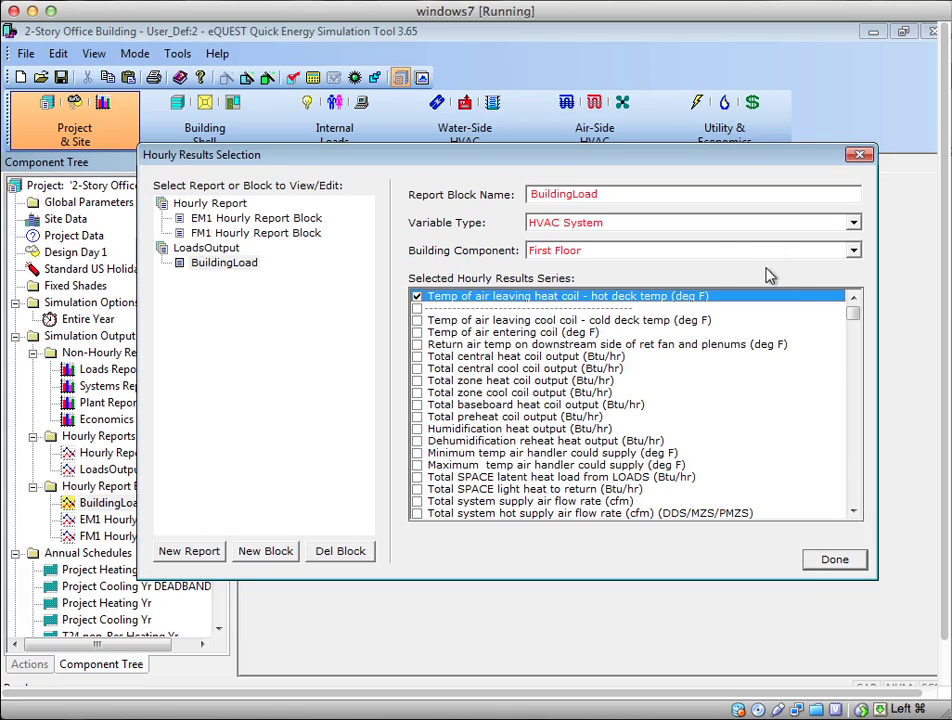
Dismiss the one-series-required warning, then tick Supply fan elec (kW) further down the series list
left_click(417, 297)
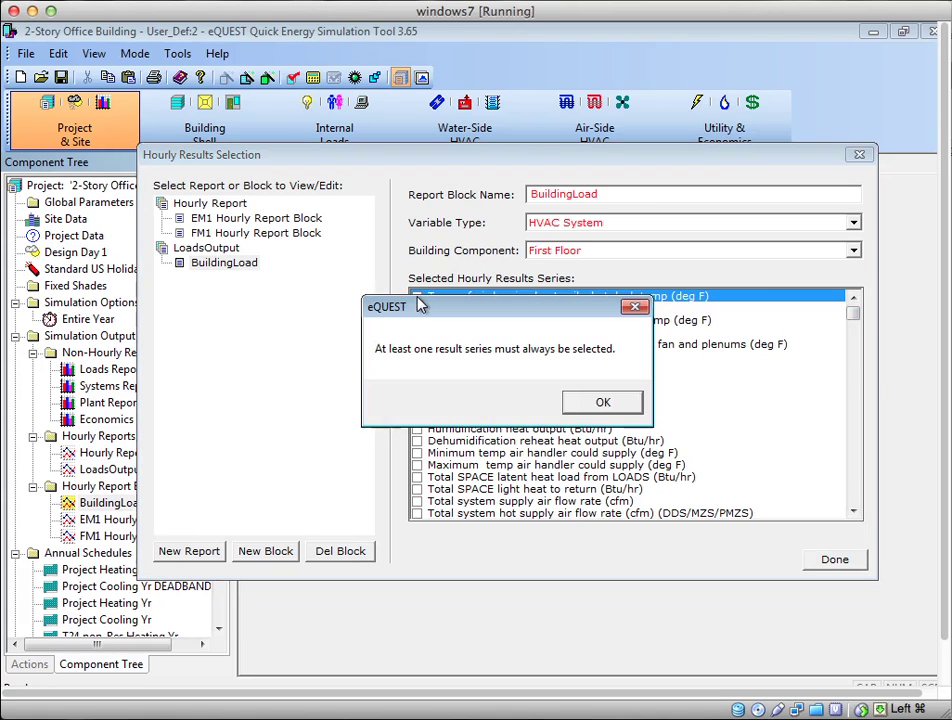
left_click(595, 410)
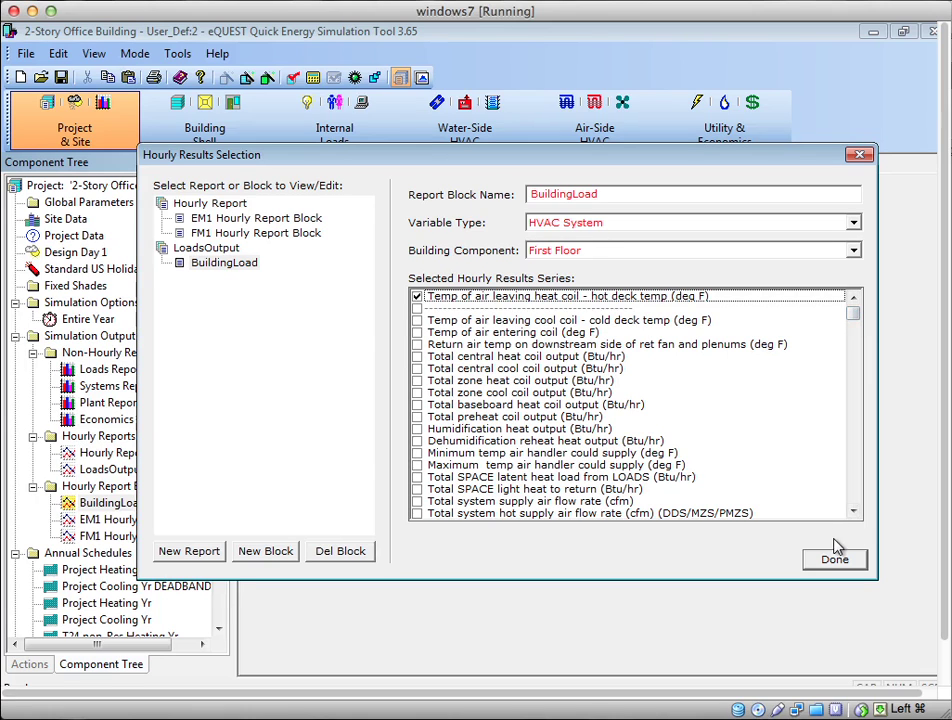
scroll(855, 514, "down", 4)
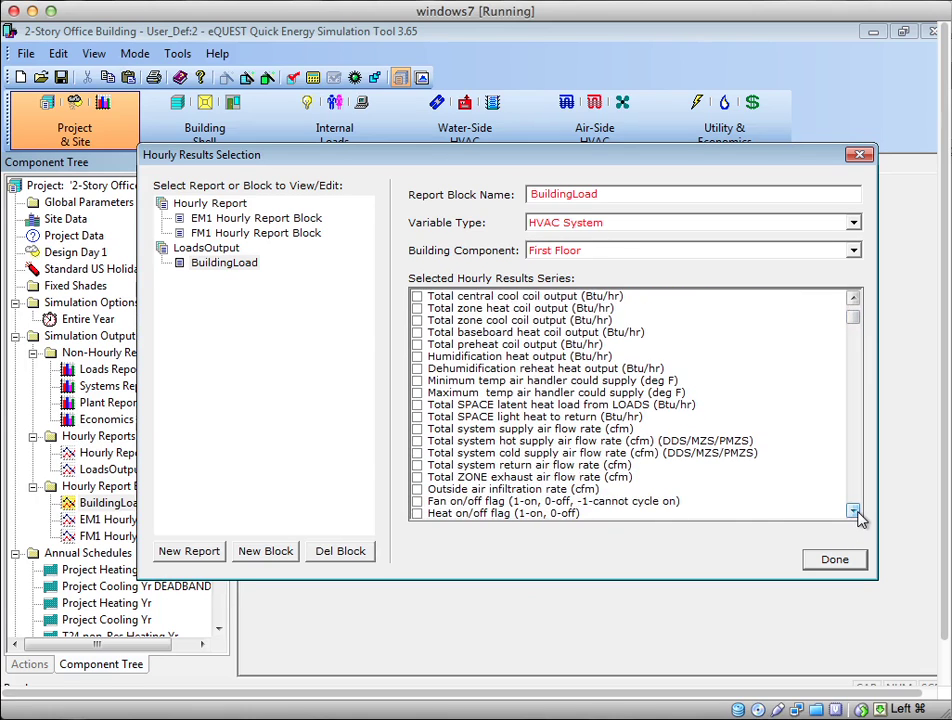
scroll(855, 514, "down", 4)
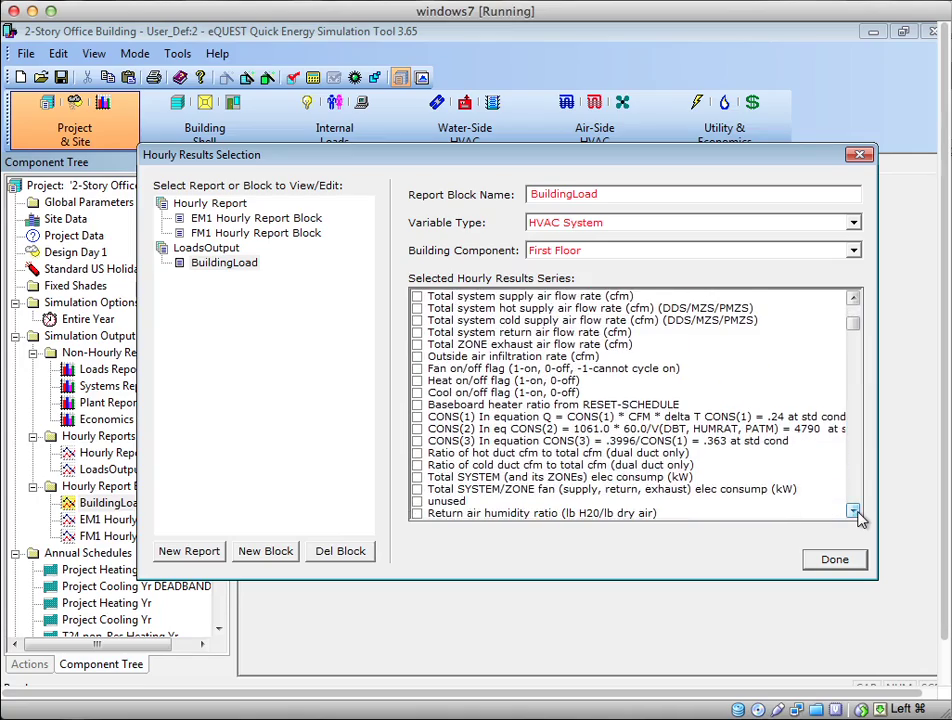
scroll(857, 515, "down", 5)
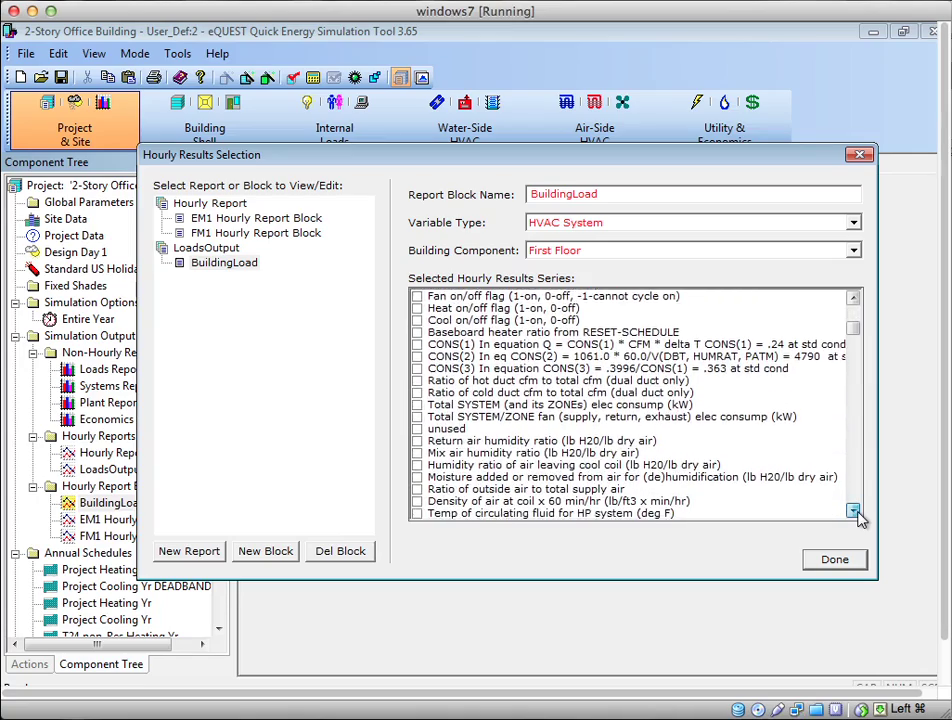
scroll(857, 515, "down", 4)
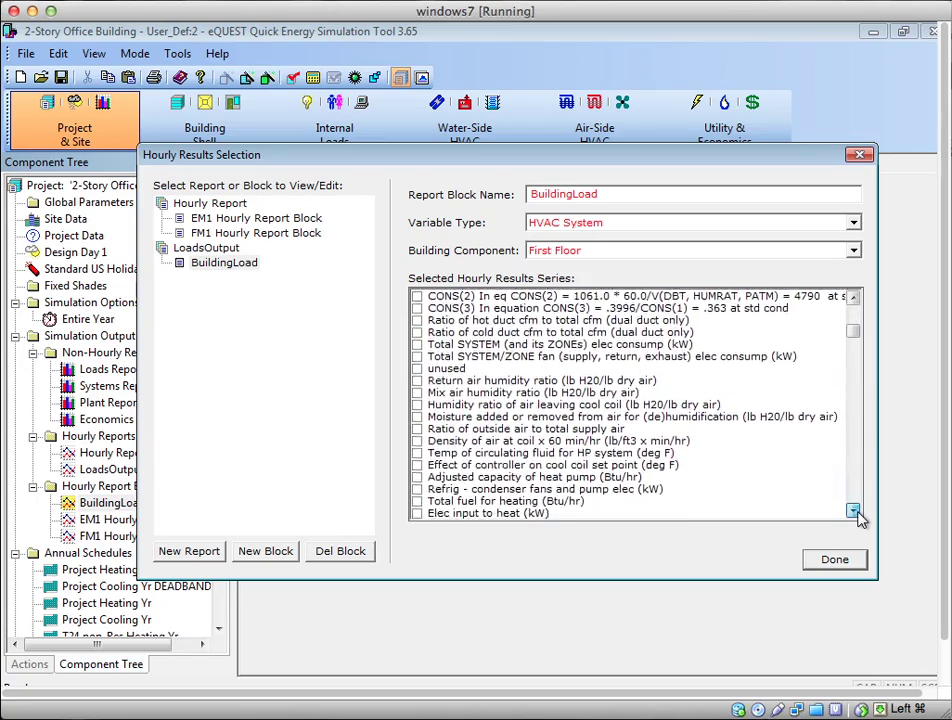
scroll(857, 515, "down", 4)
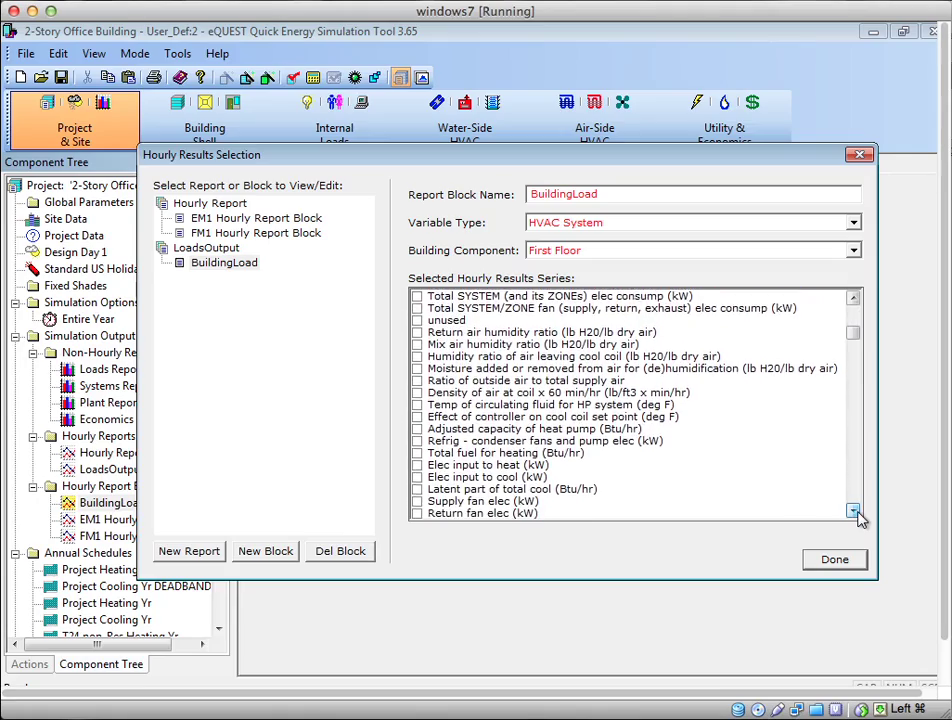
scroll(857, 515, "down", 1)
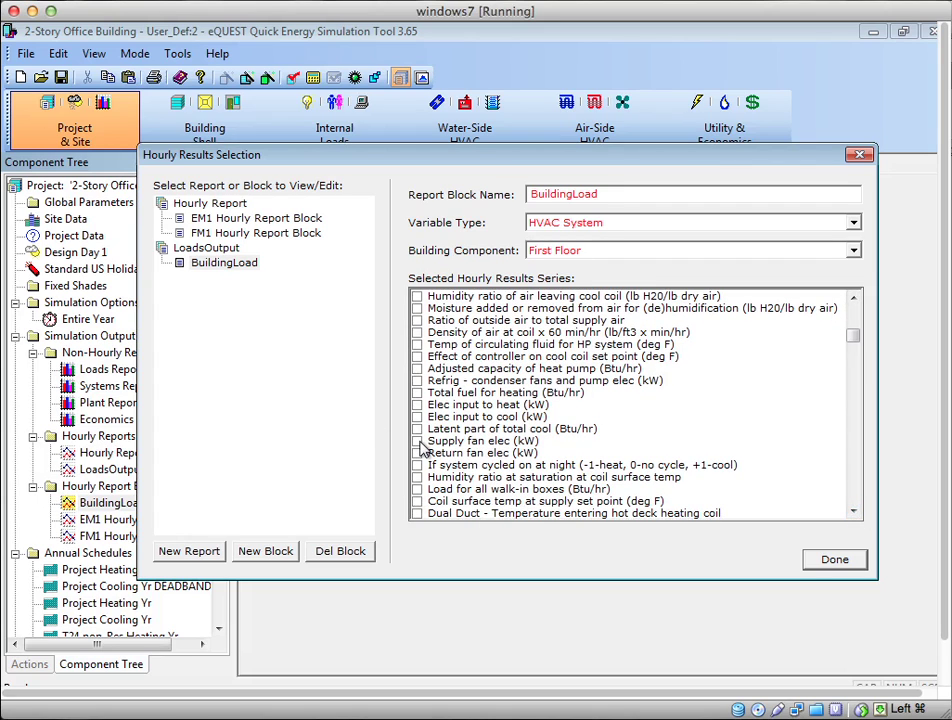
left_click(417, 441)
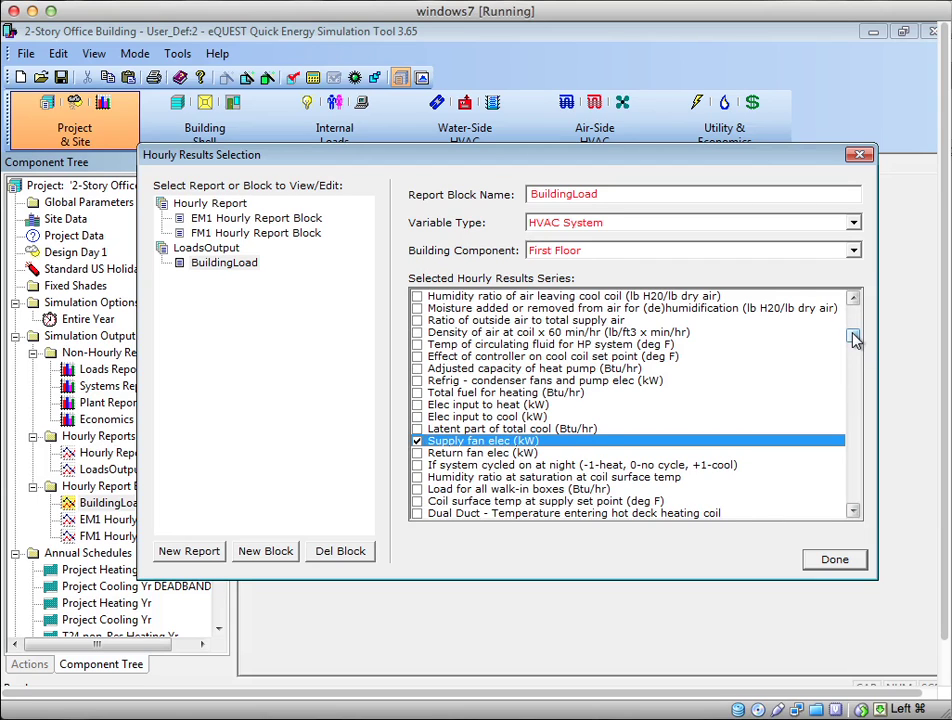
Untick Temp of air leaving heat coil and tick Total system supply air flow rate (cfm)
left_click_drag(855, 340, 857, 315)
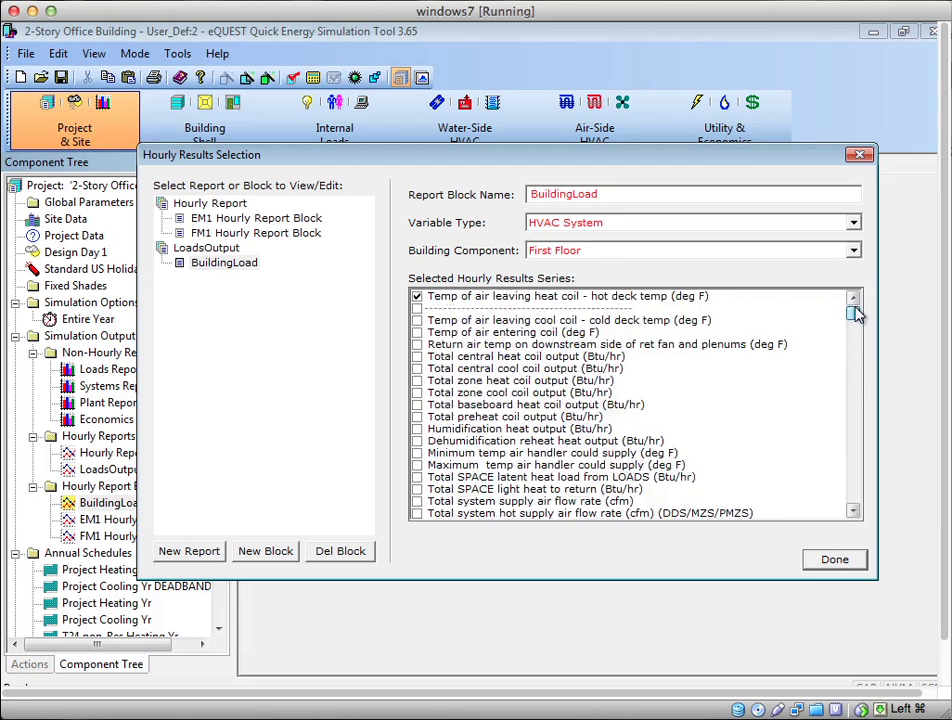
left_click(418, 298)
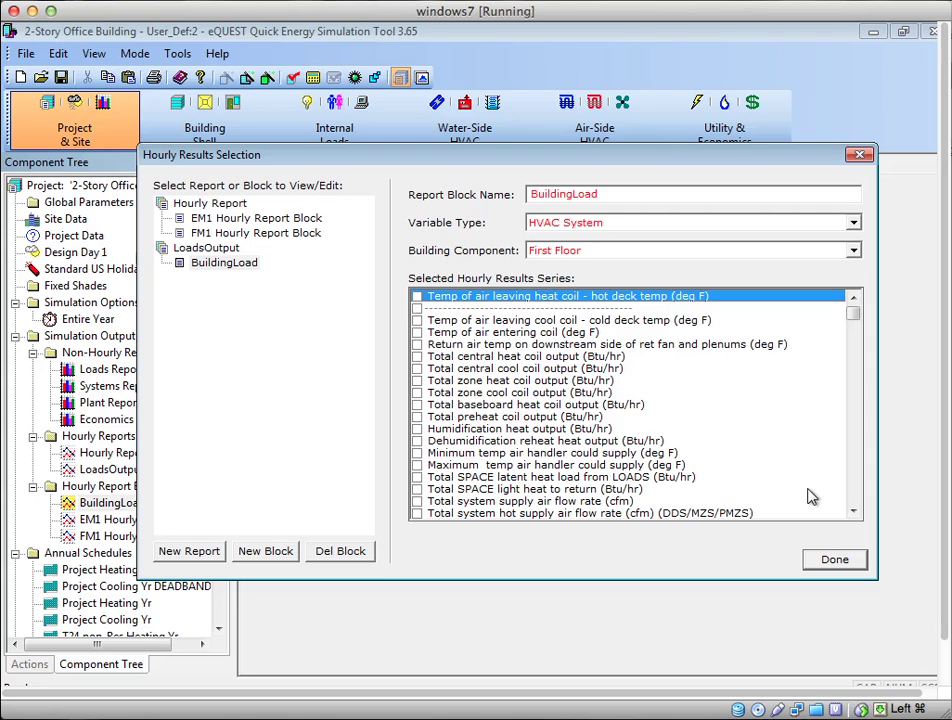
left_click(417, 503)
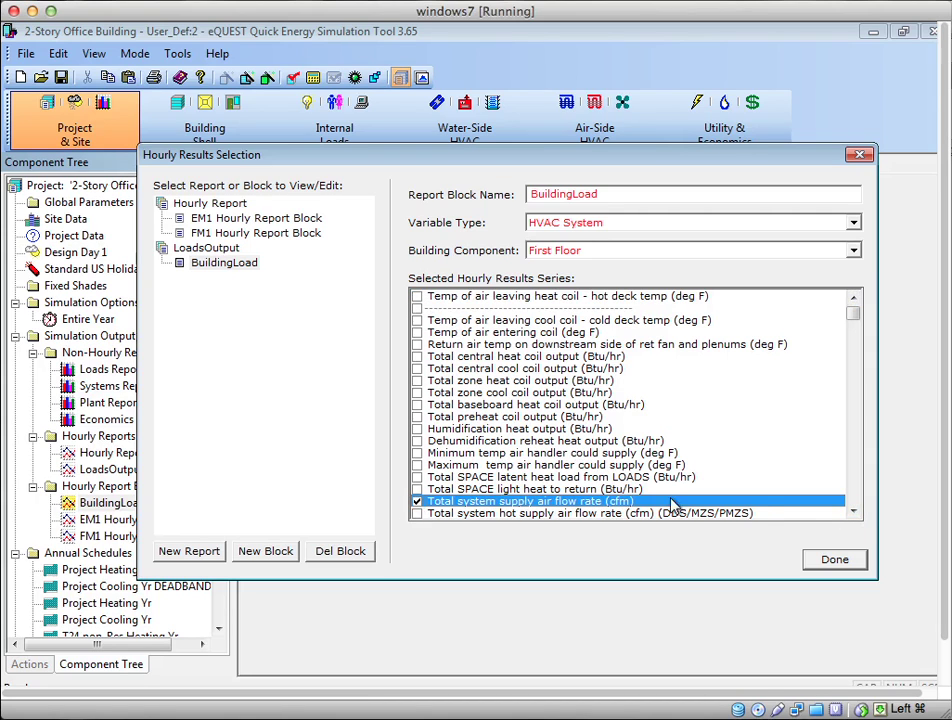
Scroll the series list back up and display the LoadsOutput report settings
left_click(853, 512)
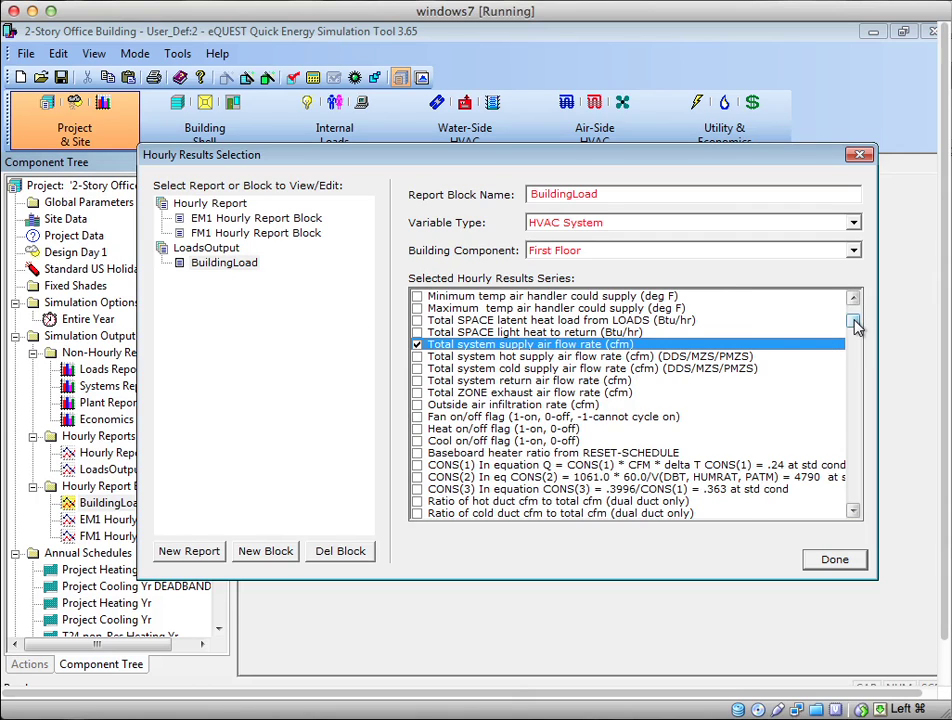
left_click_drag(853, 322, 850, 312)
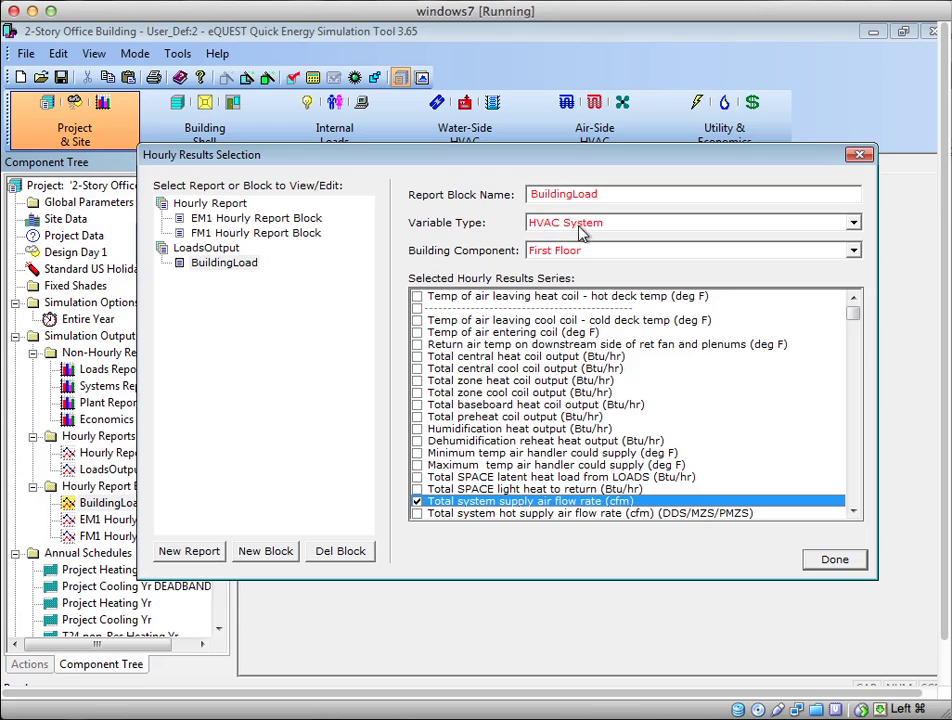
left_click(210, 252)
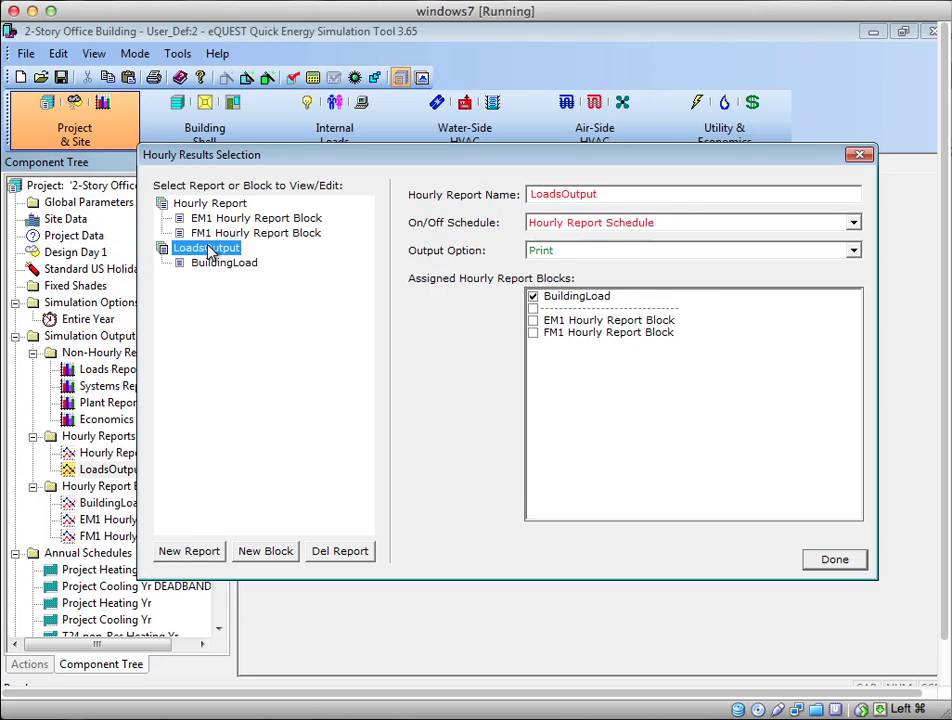
Create a new hourly report block named WeatherInfo from scratch
left_click(253, 553)
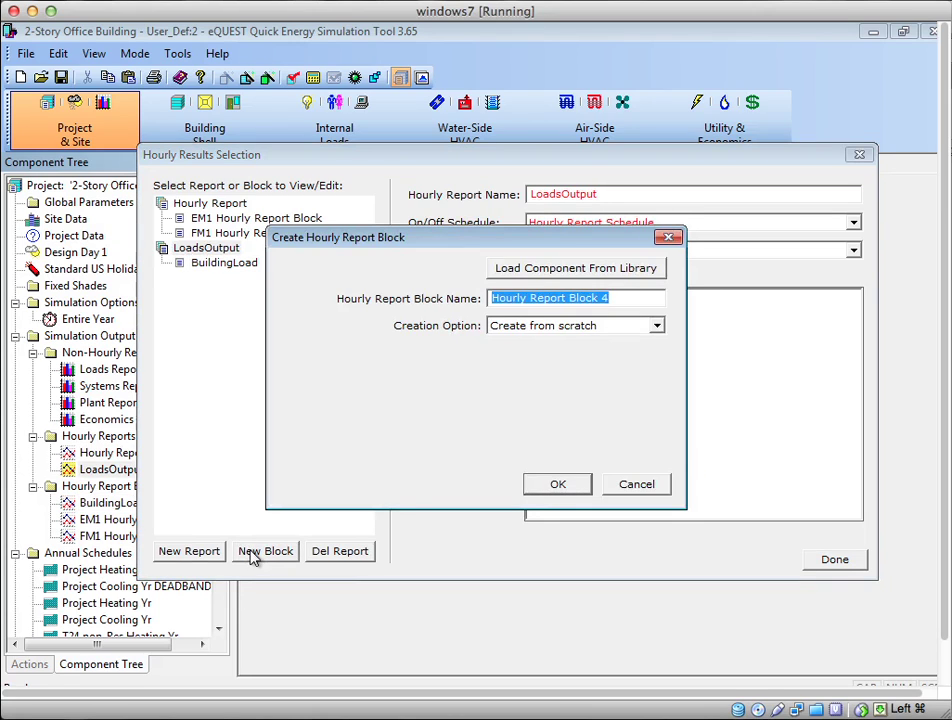
type("WeatherInfo")
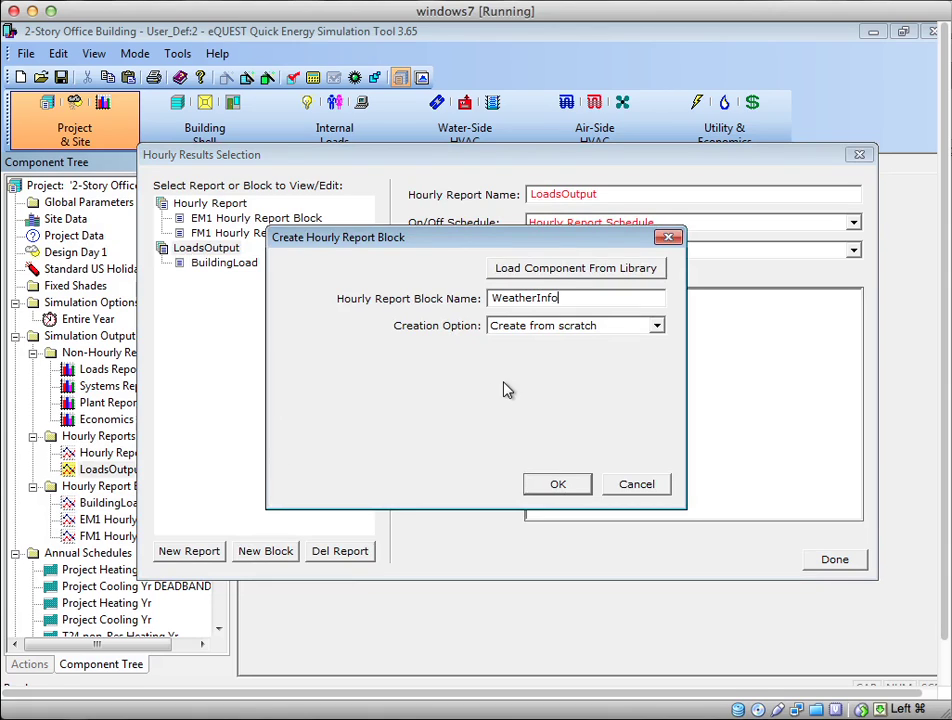
left_click(565, 332)
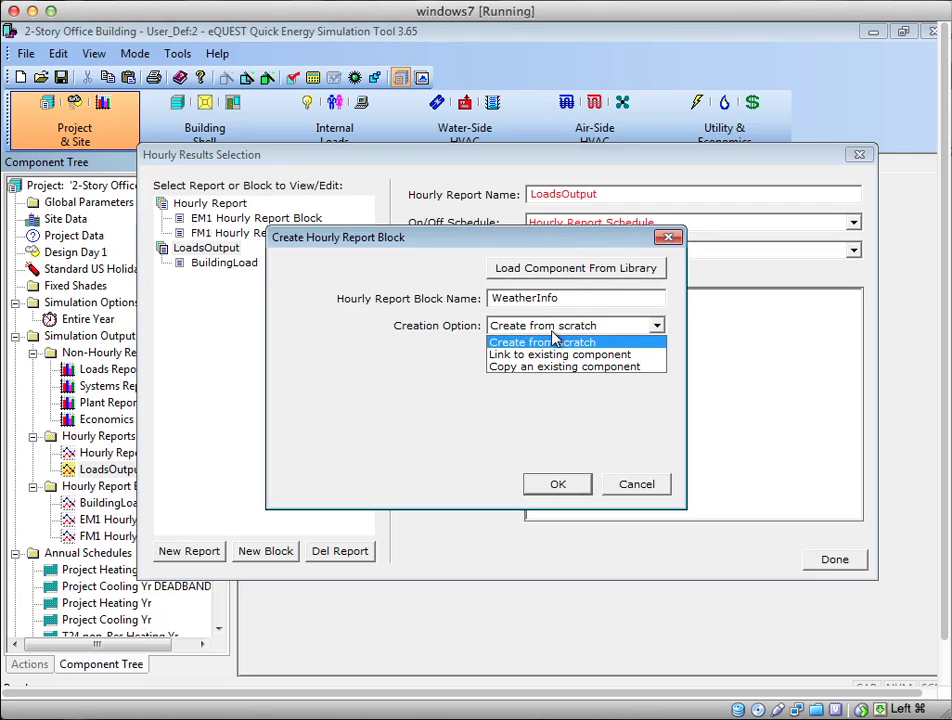
left_click(544, 344)
left_click(550, 486)
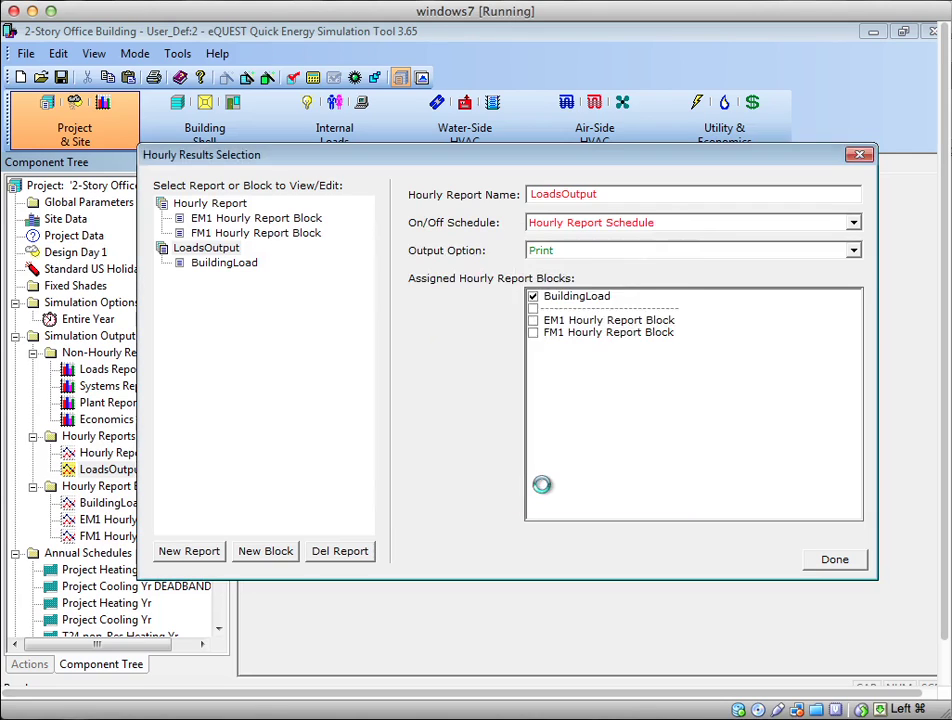
Set WeatherInfo's variable type to GLOBAL and finish defining the block
left_click(601, 296)
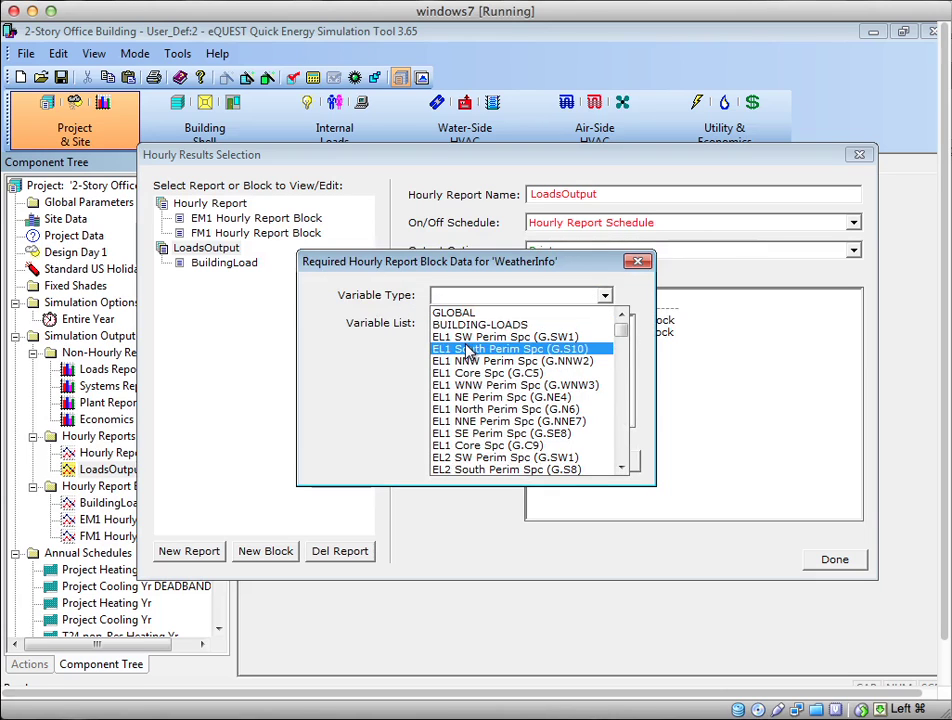
mouse_move(621, 333)
left_mouse_down()
mouse_move(622, 400)
mouse_move(620, 318)
left_mouse_up()
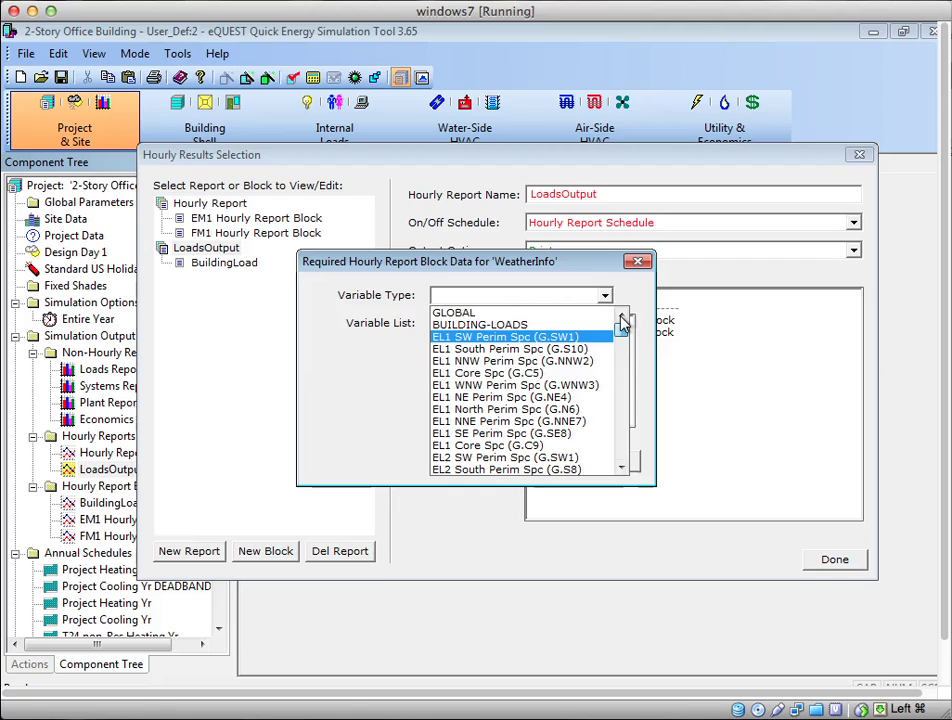
left_click(493, 315)
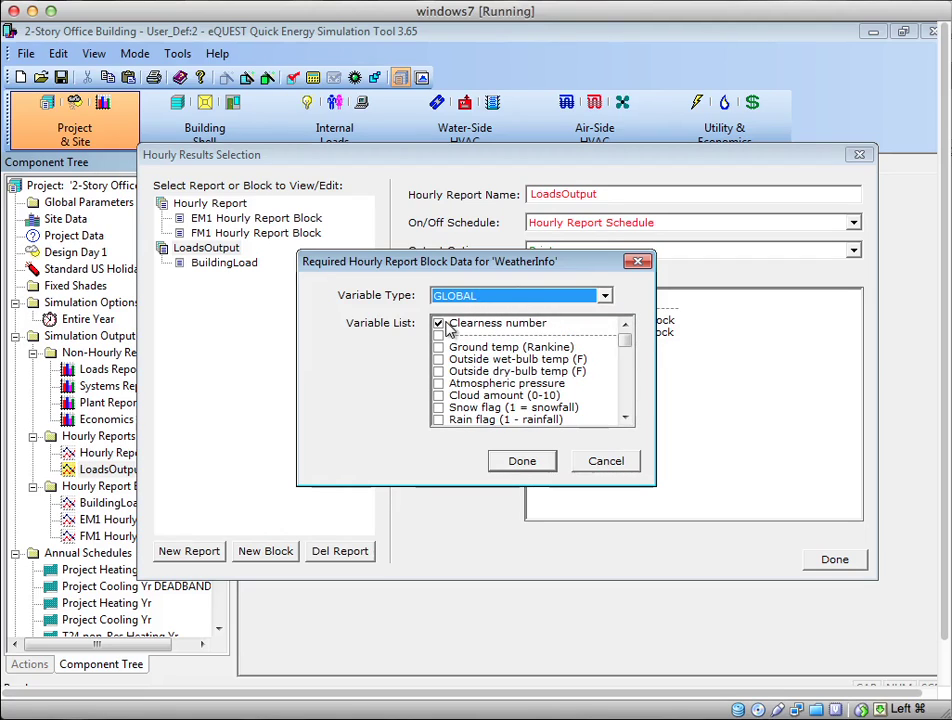
left_click(459, 297)
left_click(472, 297)
left_click(523, 463)
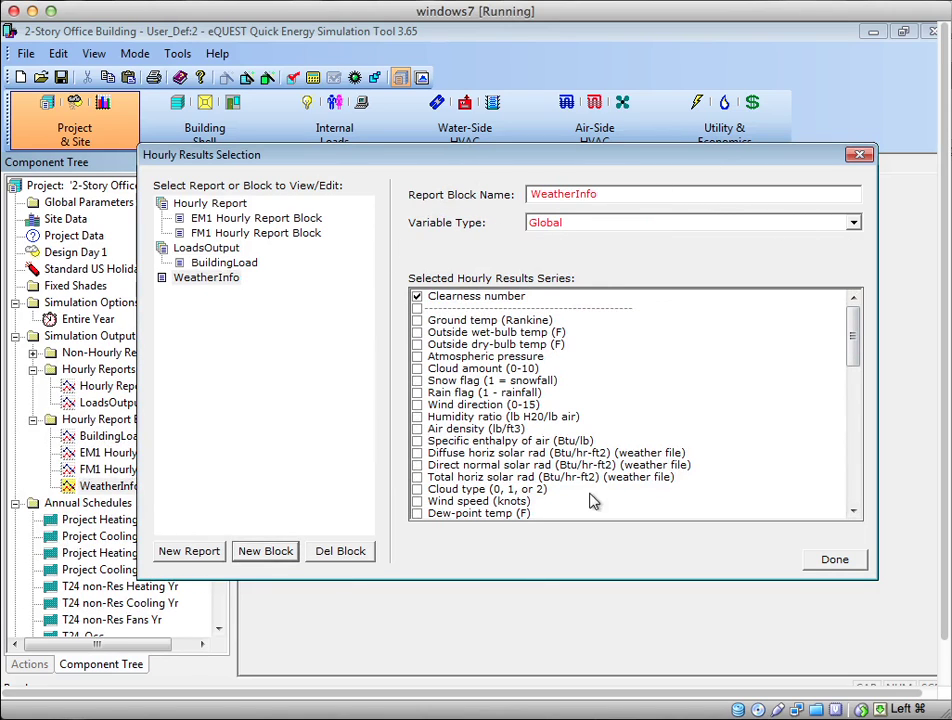
Keep Global, tick Outside dry-bulb and wet-bulb temperatures, and untick Clearness number
left_click(601, 224)
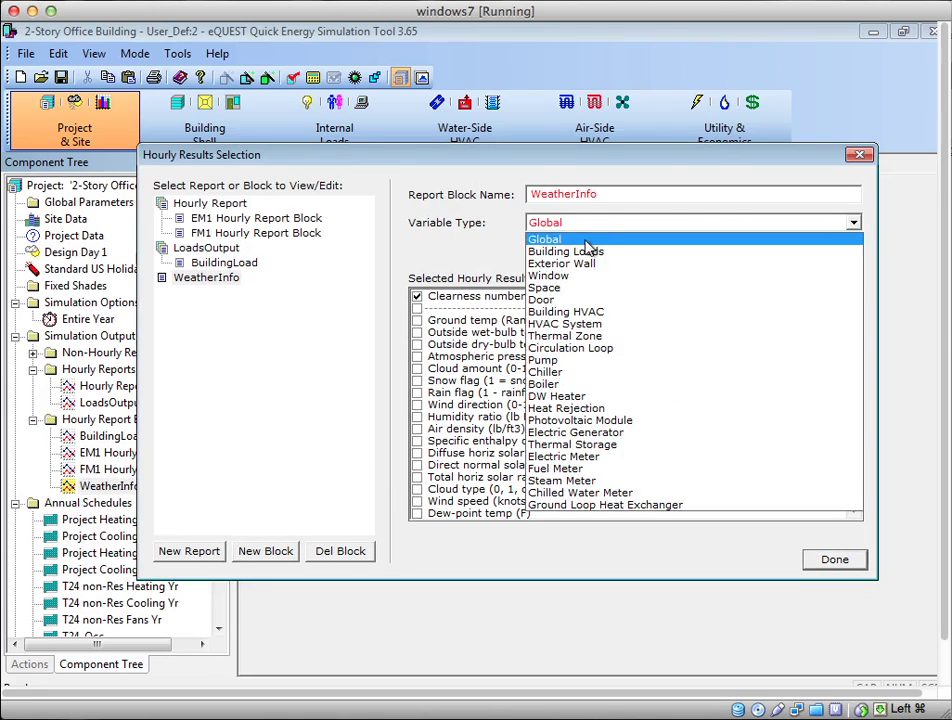
left_click(586, 242)
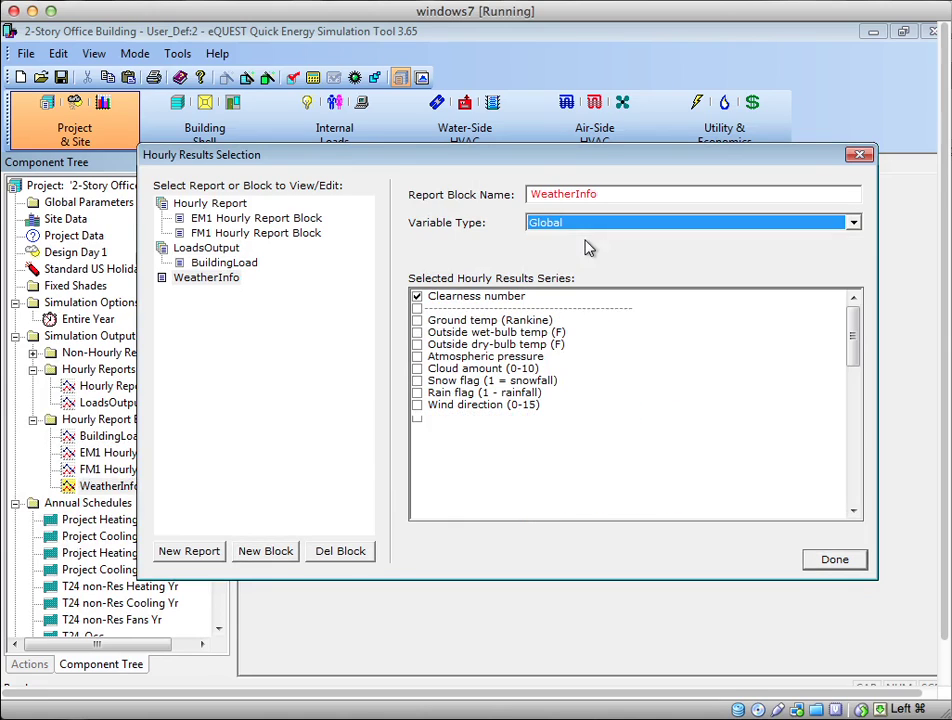
left_click(417, 346)
left_click(417, 332)
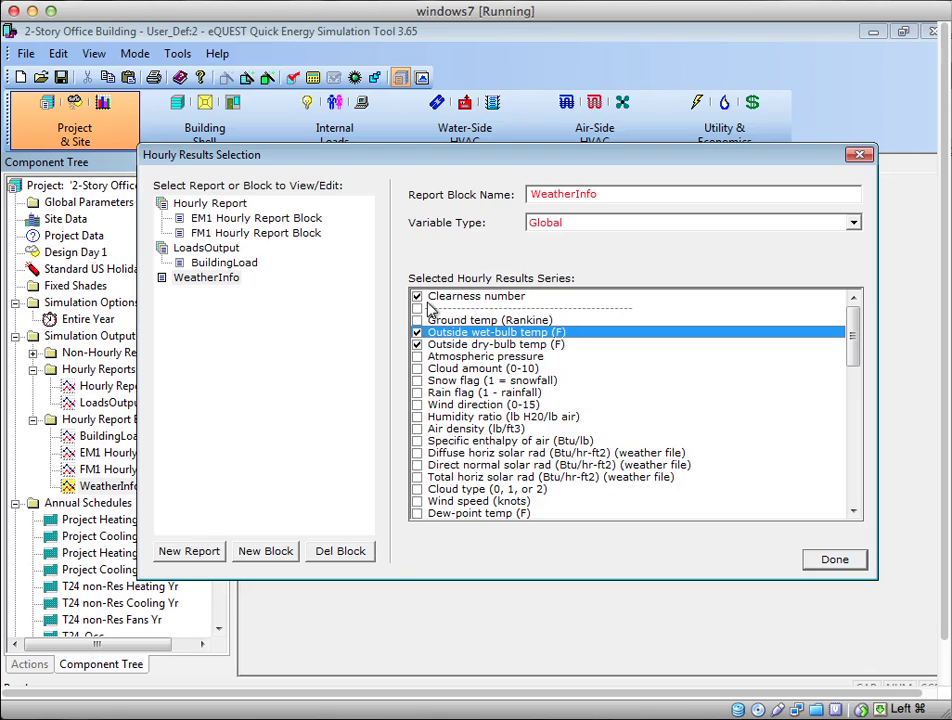
left_click(417, 297)
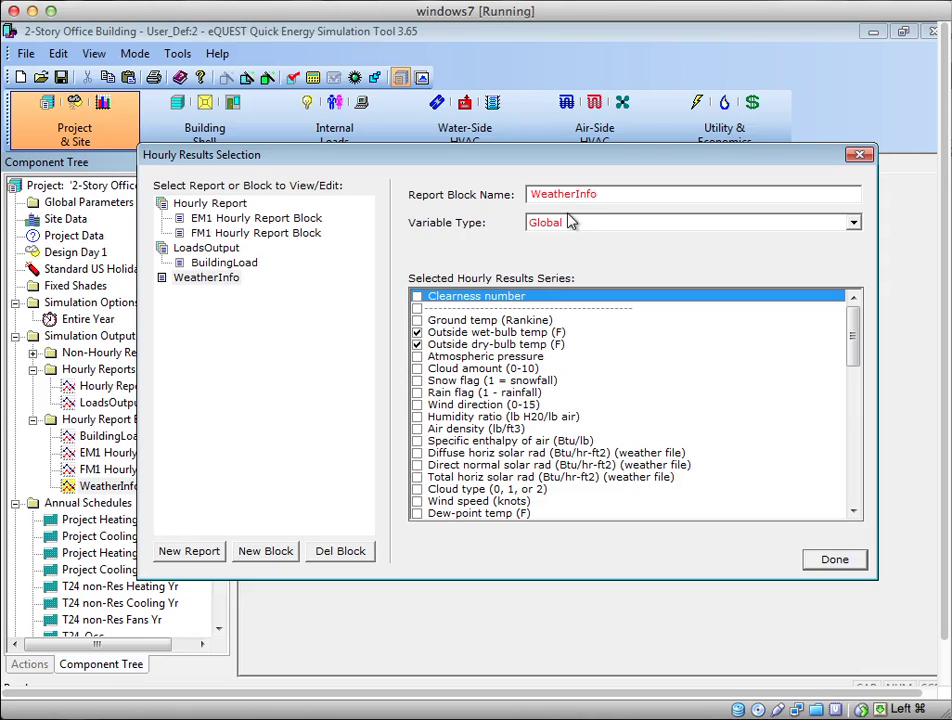
Assign both BuildingLoad and WeatherInfo to LoadsOutput, then close Hourly Results Selection with Done
left_click(210, 248)
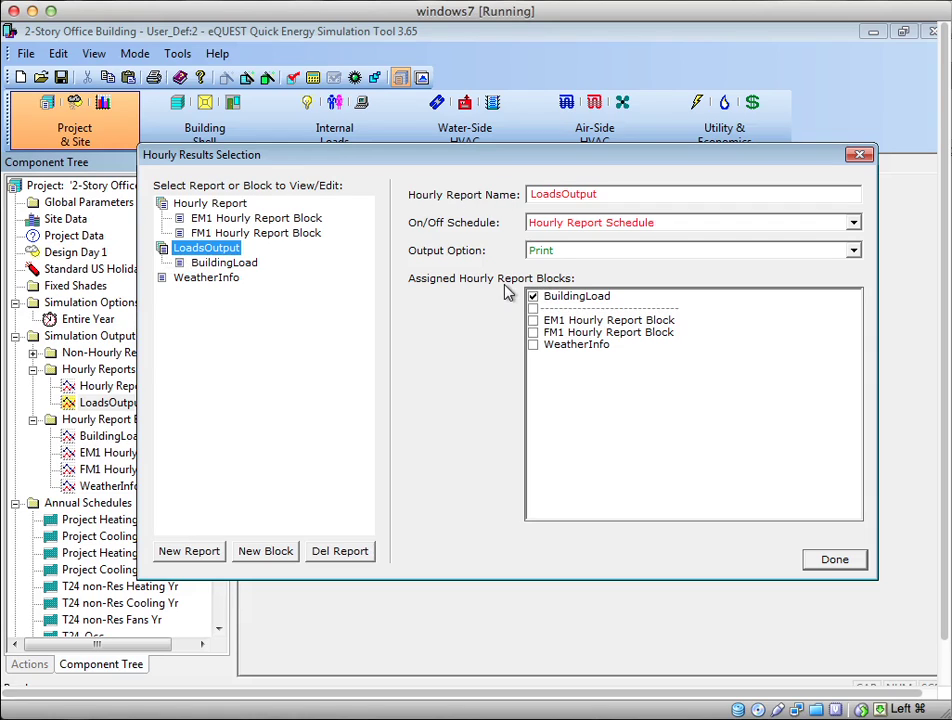
left_click(533, 296)
left_click(533, 345)
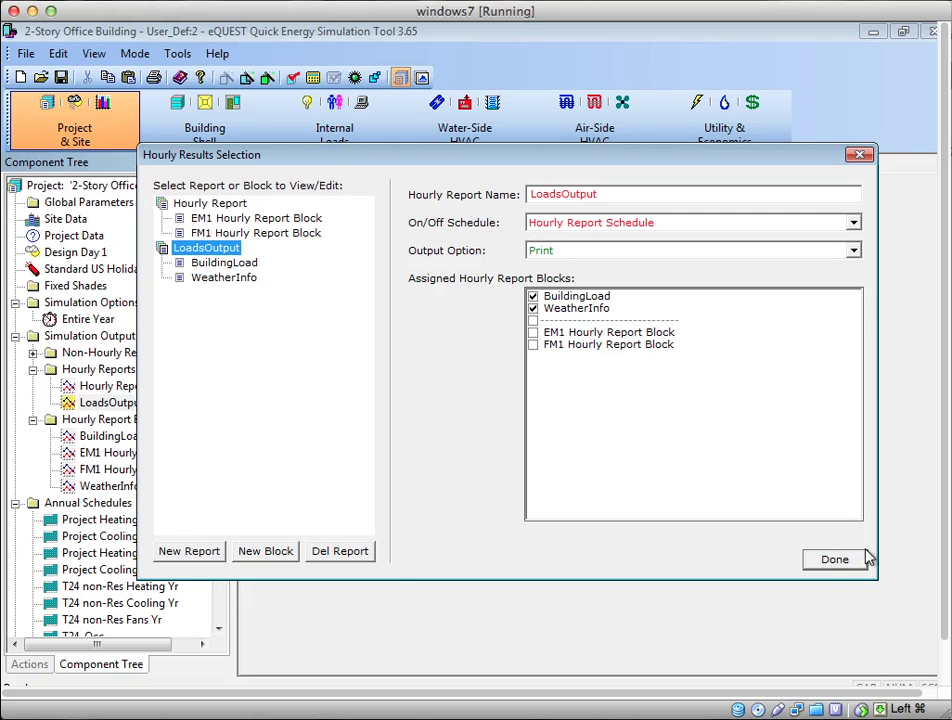
left_click(832, 558)
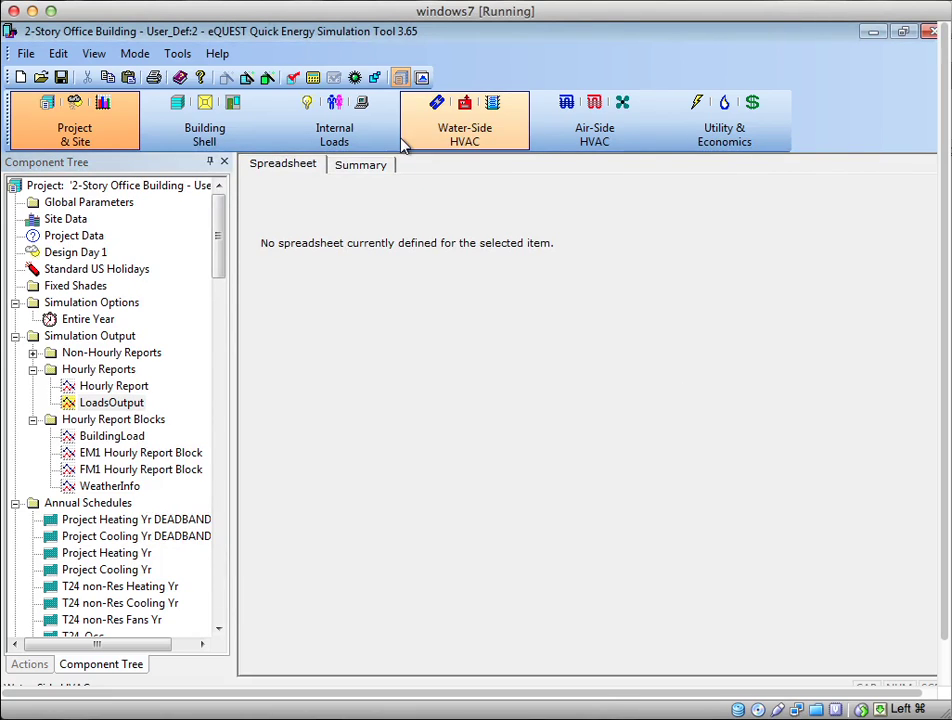
Start Perform Simulation, saving the project when prompted
left_click(314, 80)
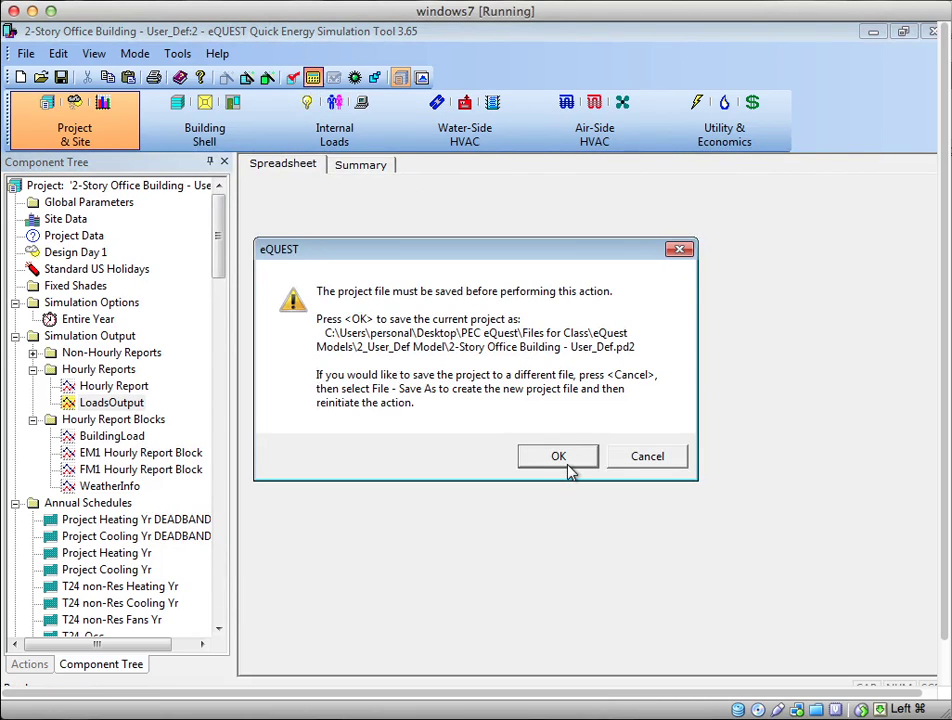
left_click(560, 457)
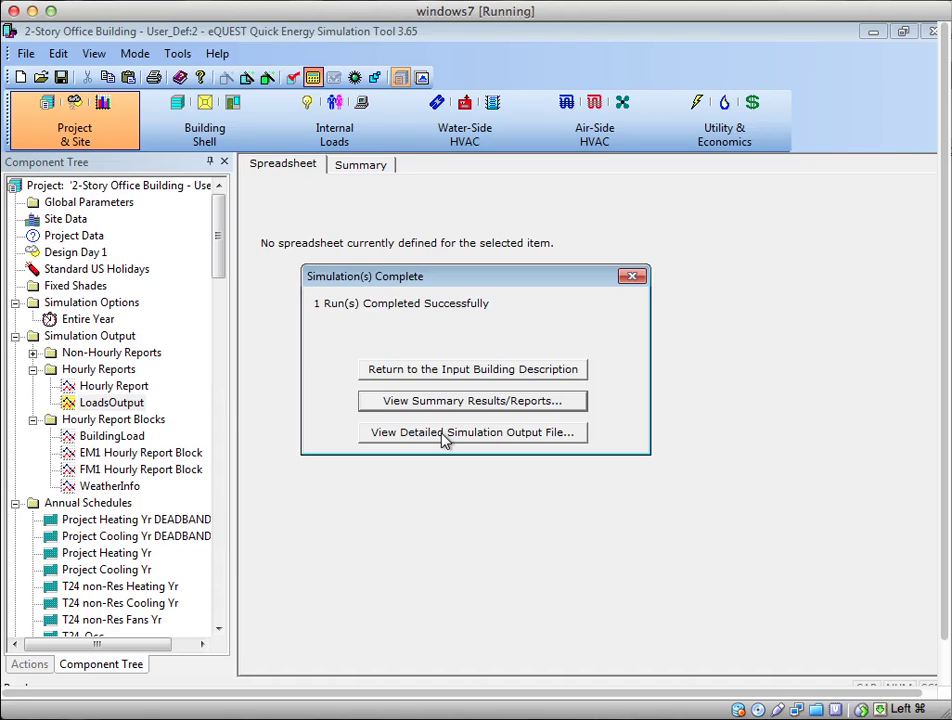
Open the Baseline Design simulation output and bring its first D2SimViewer report window forward
left_click(445, 433)
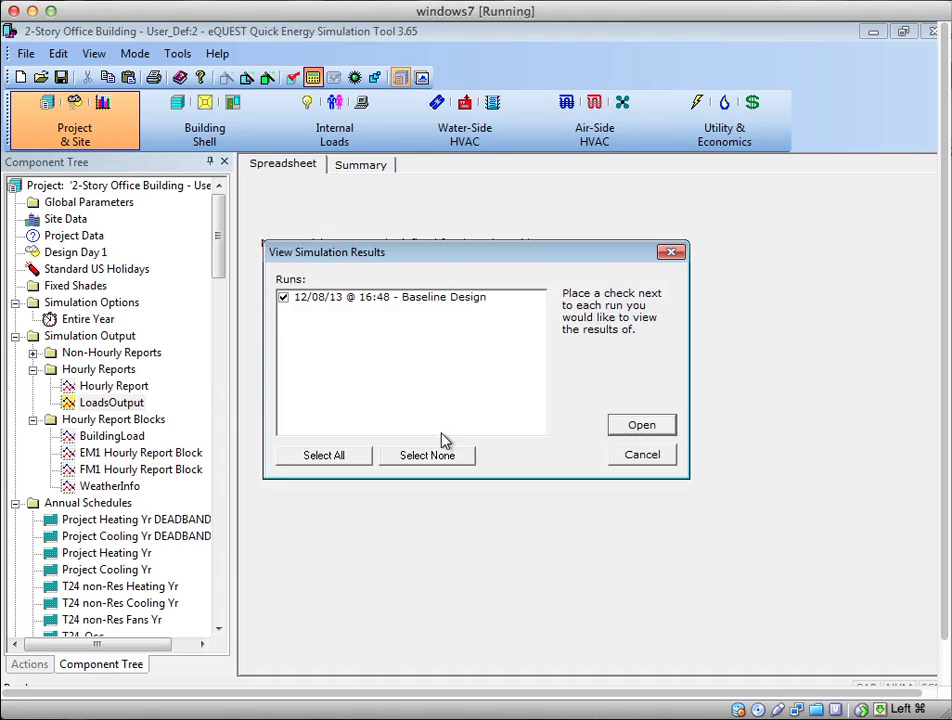
left_click(644, 428)
left_click_drag(585, 262, 697, 277)
left_click_drag(575, 258, 670, 249)
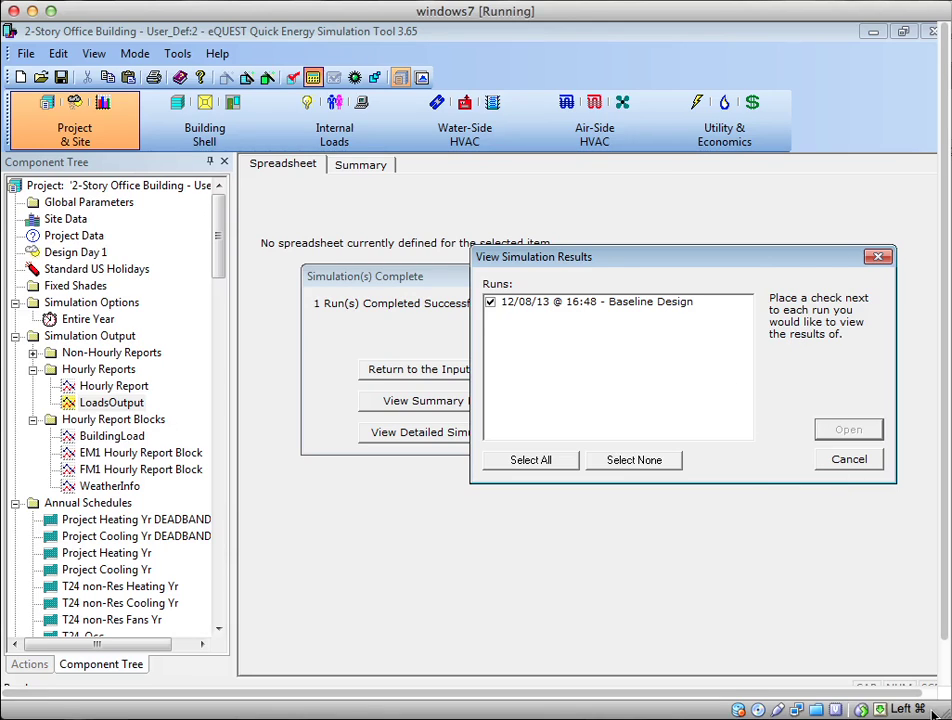
scroll(945, 678, "down", 2)
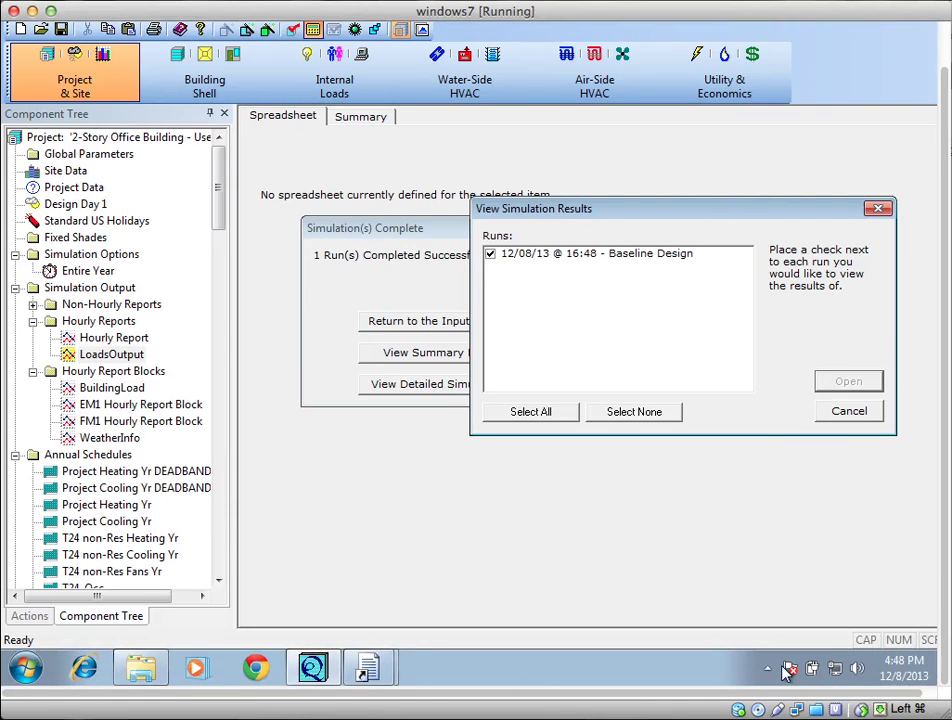
left_click(387, 678)
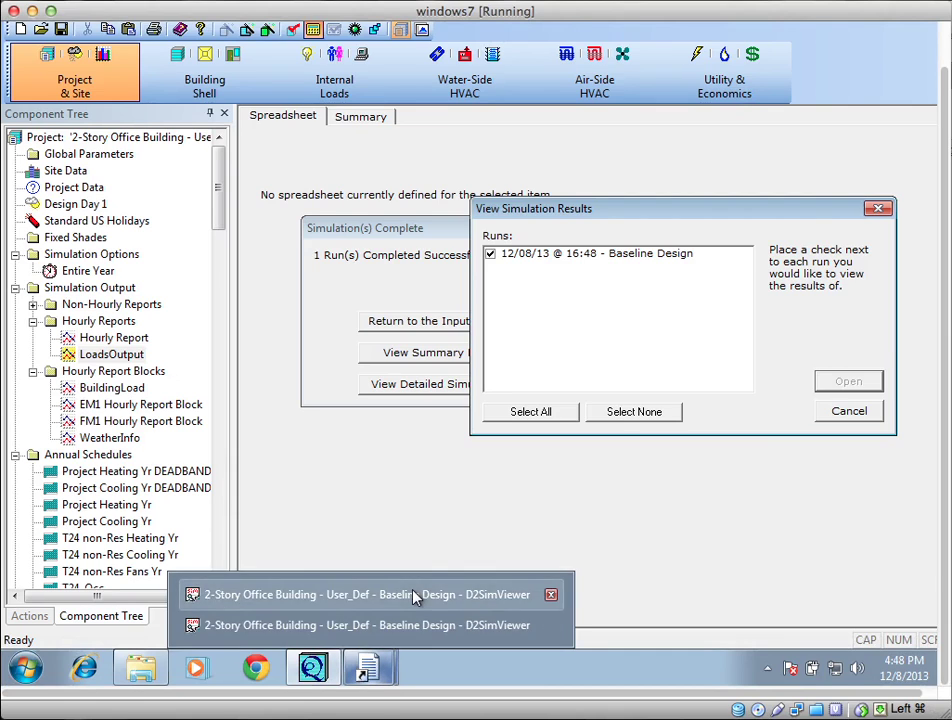
left_click(306, 438)
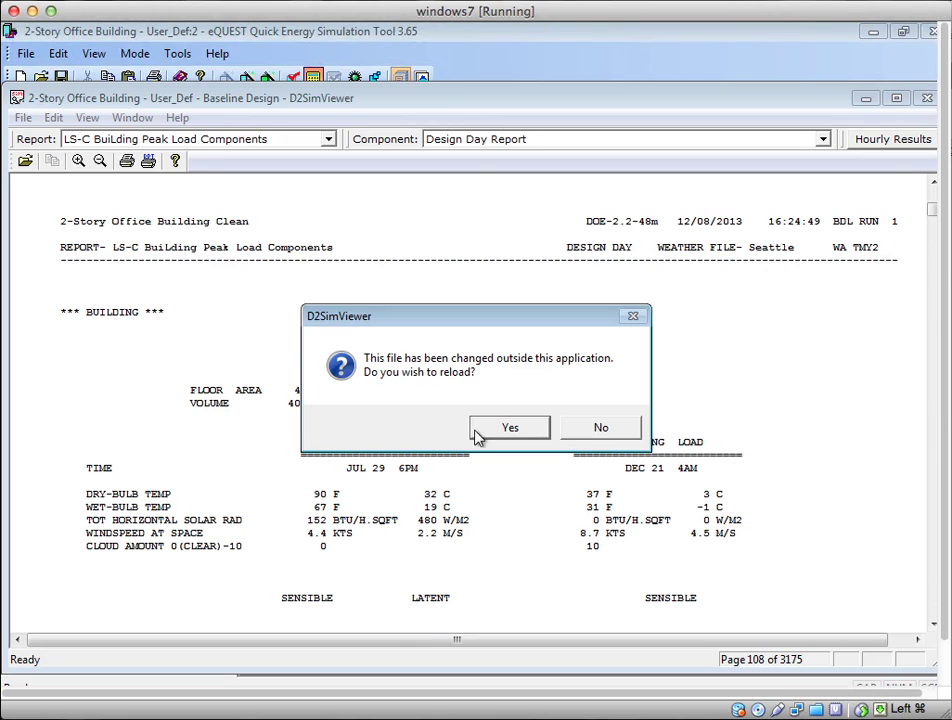
Reload the changed Baseline Design report and open its Hourly Results in Excel
left_click(509, 428)
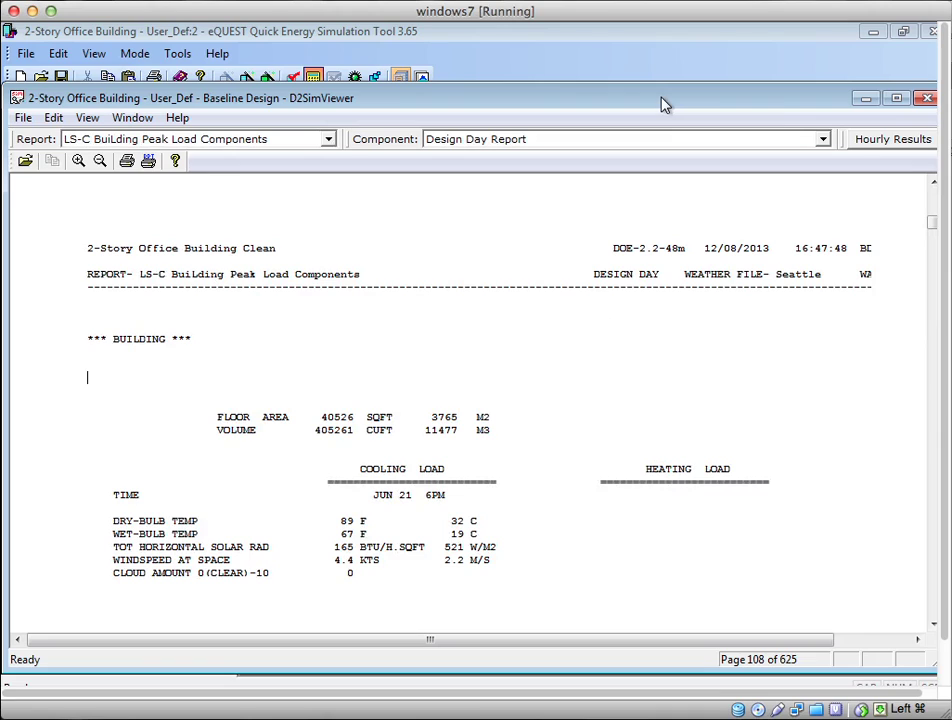
left_click(905, 146)
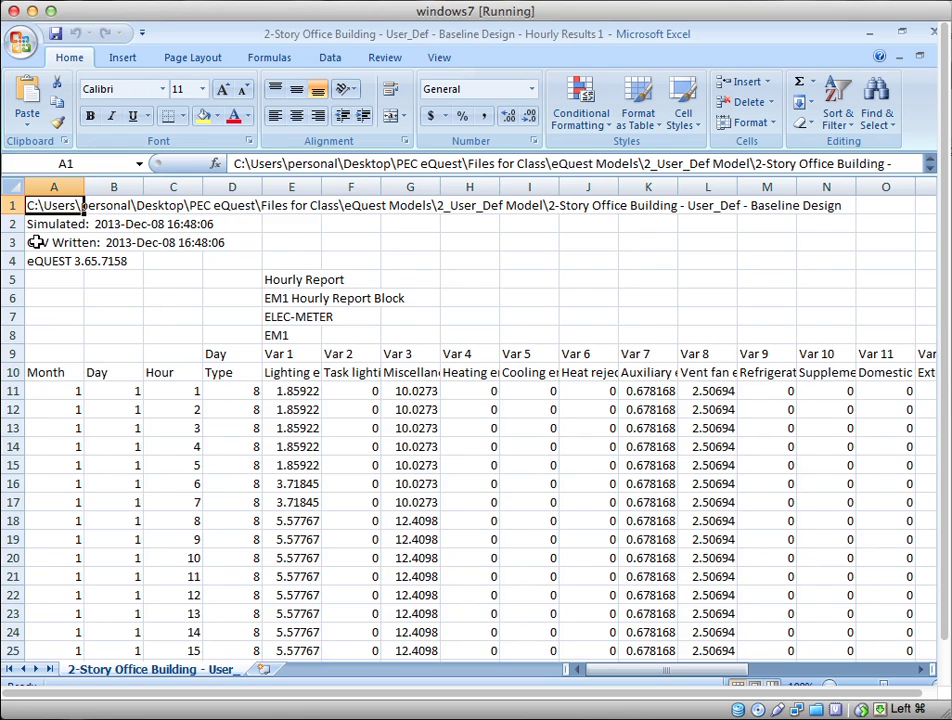
left_click(33, 226)
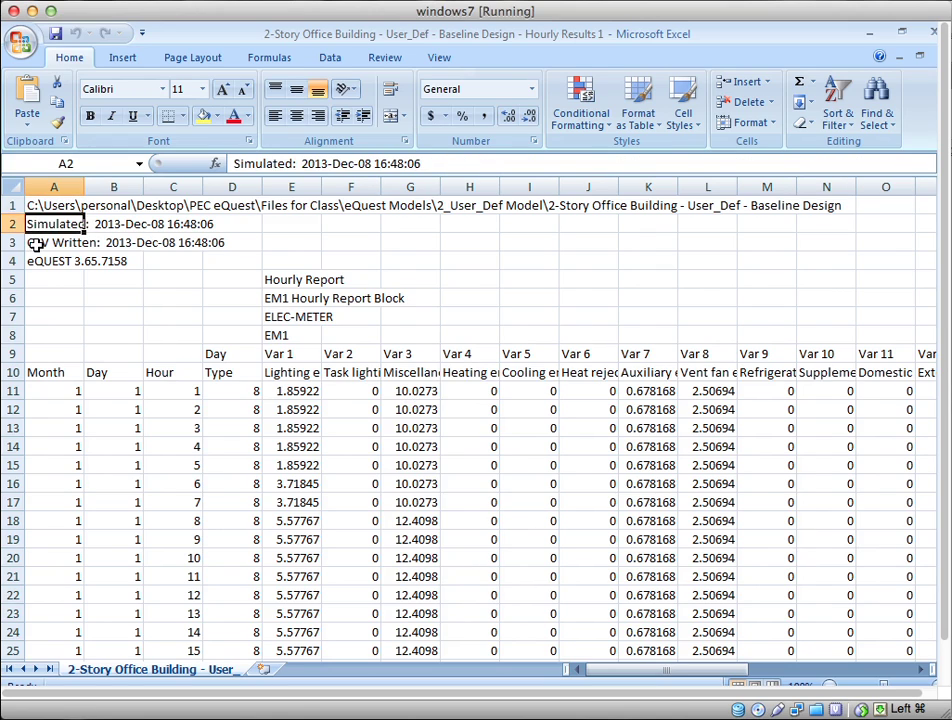
left_click(35, 244)
left_click(35, 263)
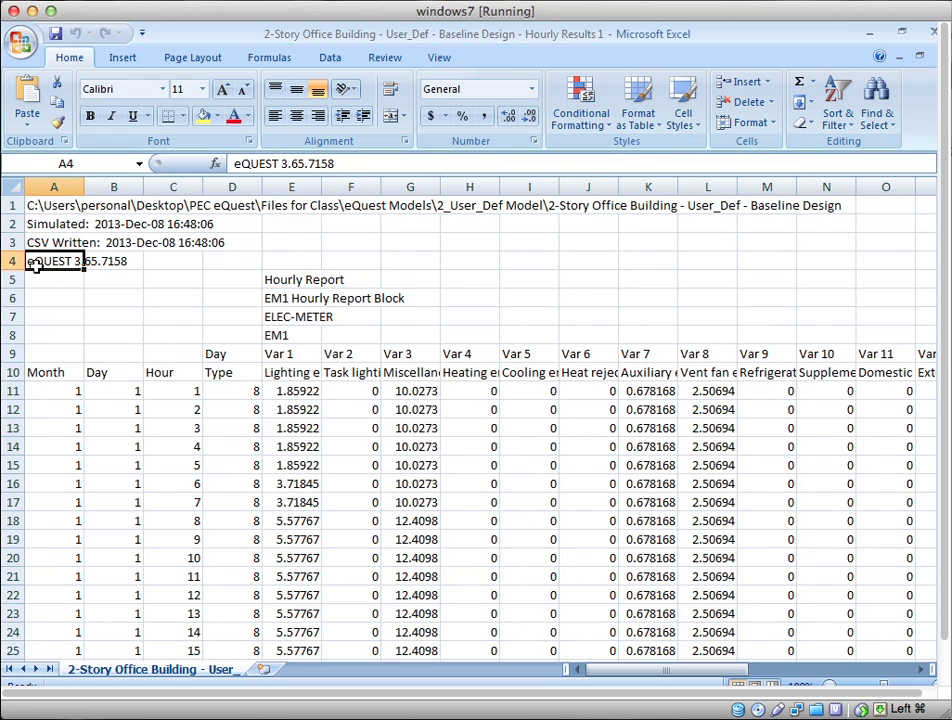
left_click(287, 281)
left_click_drag(287, 300, 285, 317)
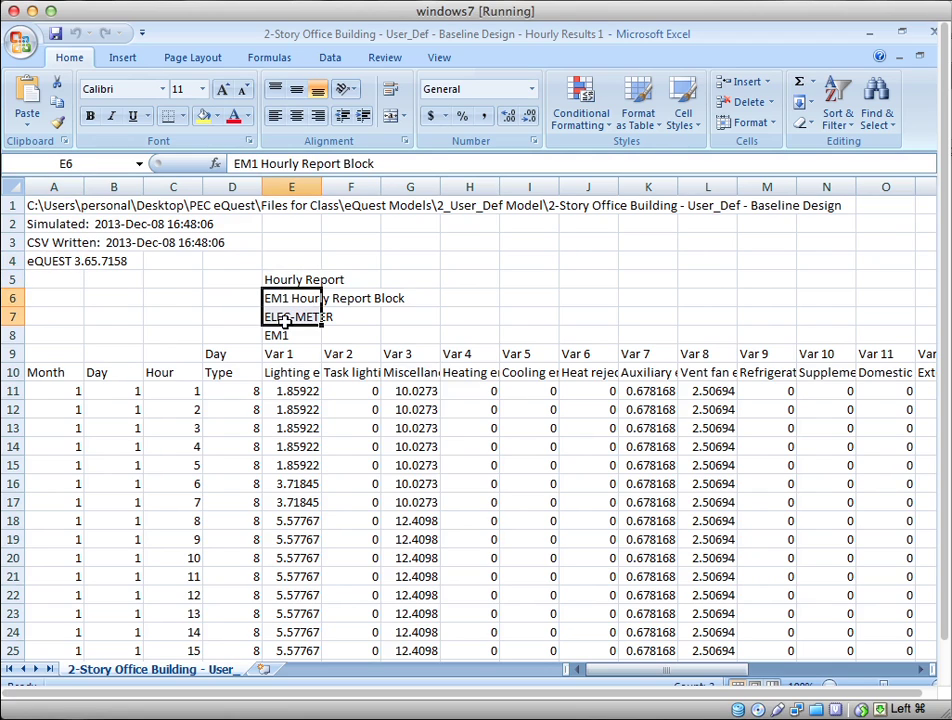
left_click(287, 279)
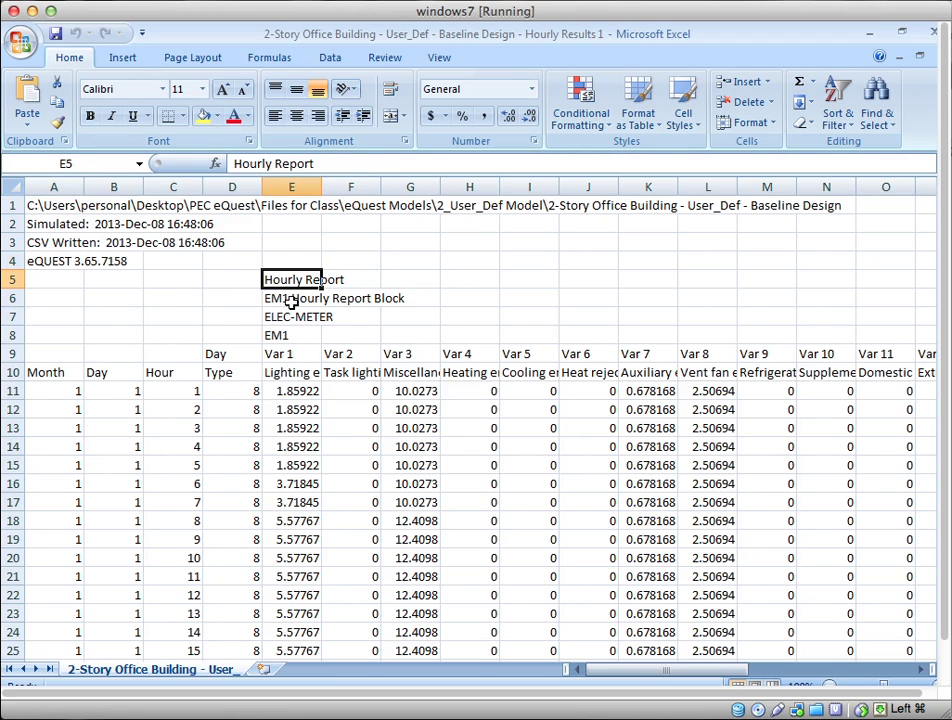
left_click(289, 301)
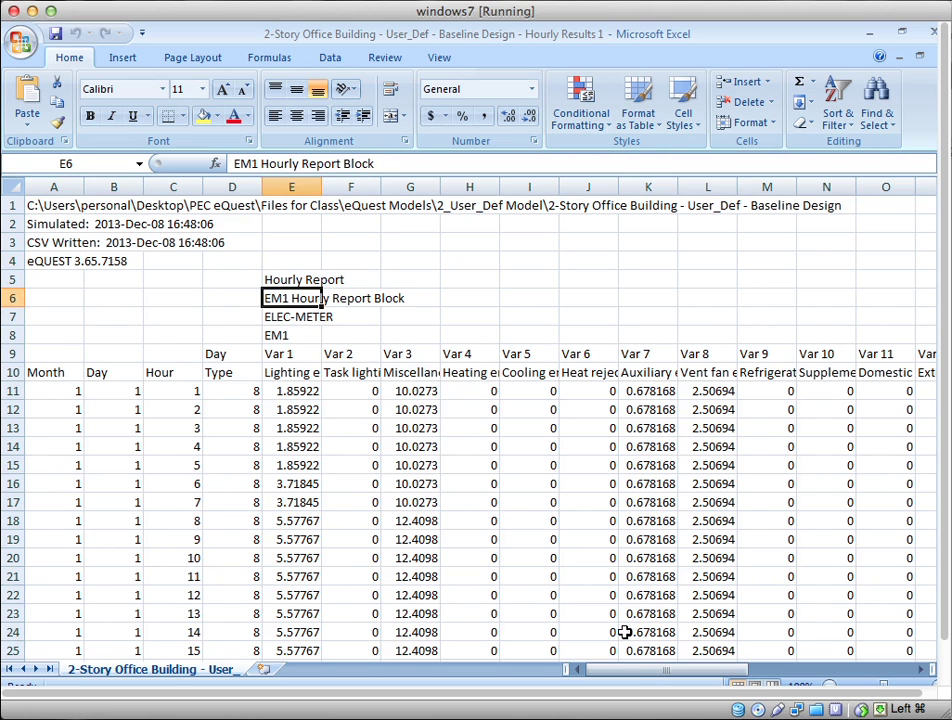
left_click_drag(631, 673, 725, 679)
left_click(924, 672)
left_click(922, 672)
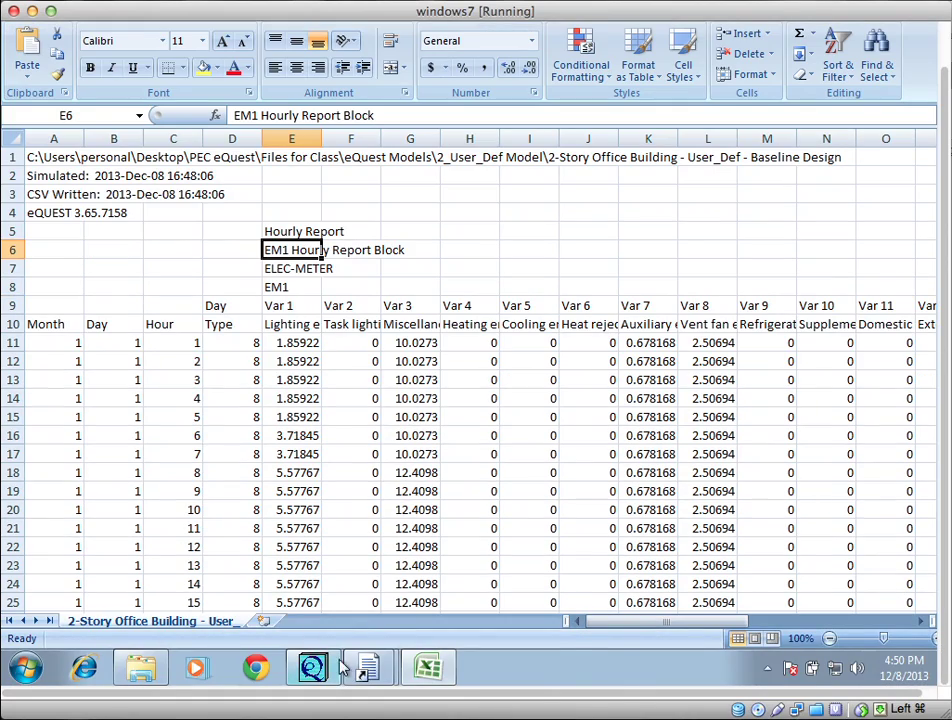
Close the D2SimViewer report windows and minimize the Excel spreadsheet
mouse_move(367, 665)
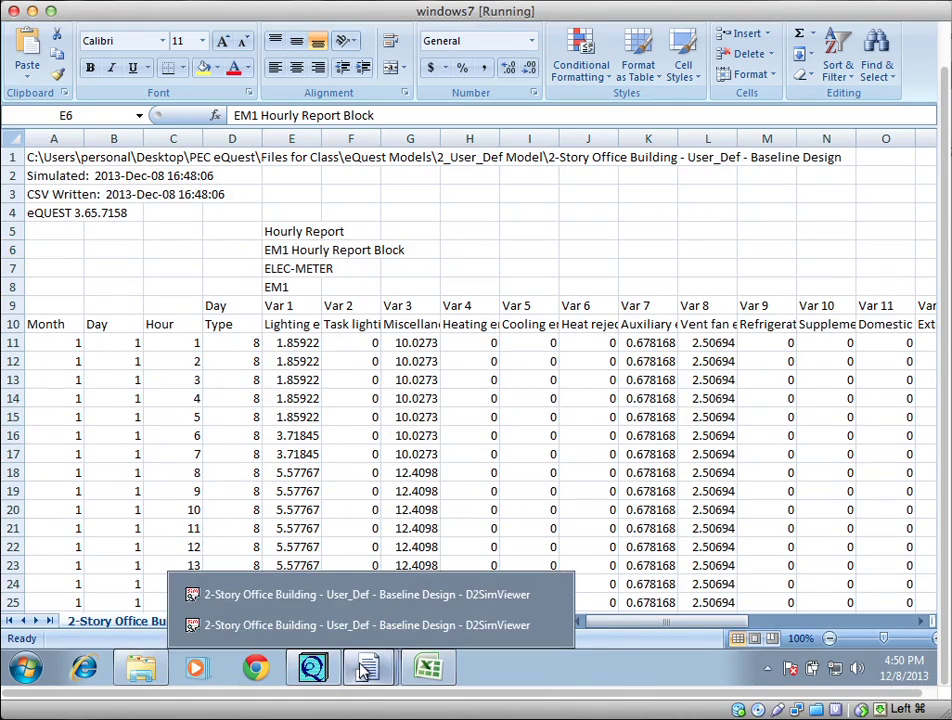
left_click(362, 625)
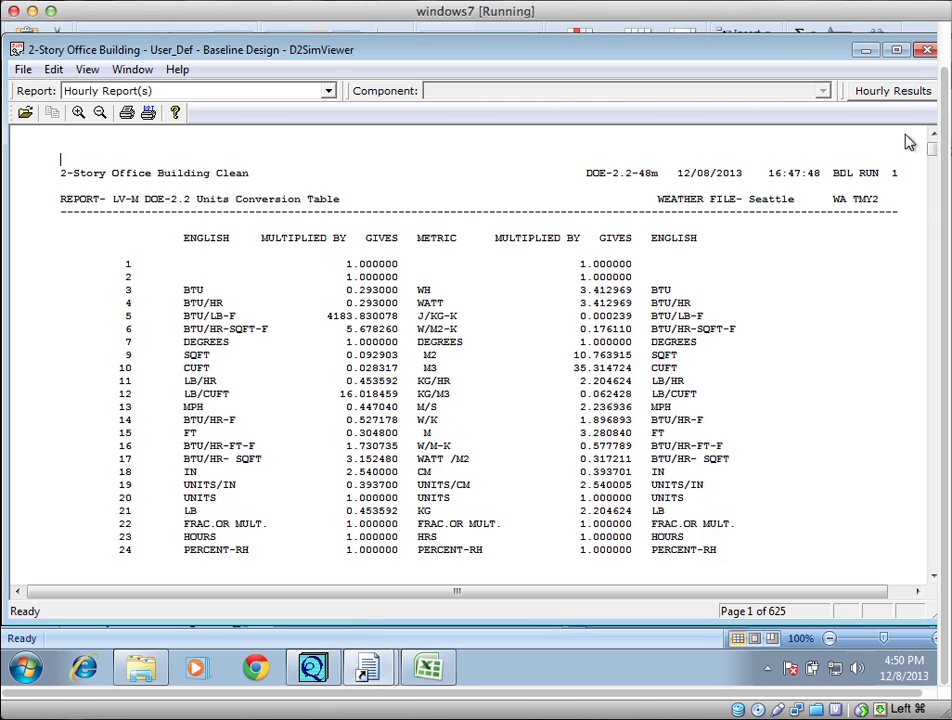
left_click(926, 50)
left_click(866, 205)
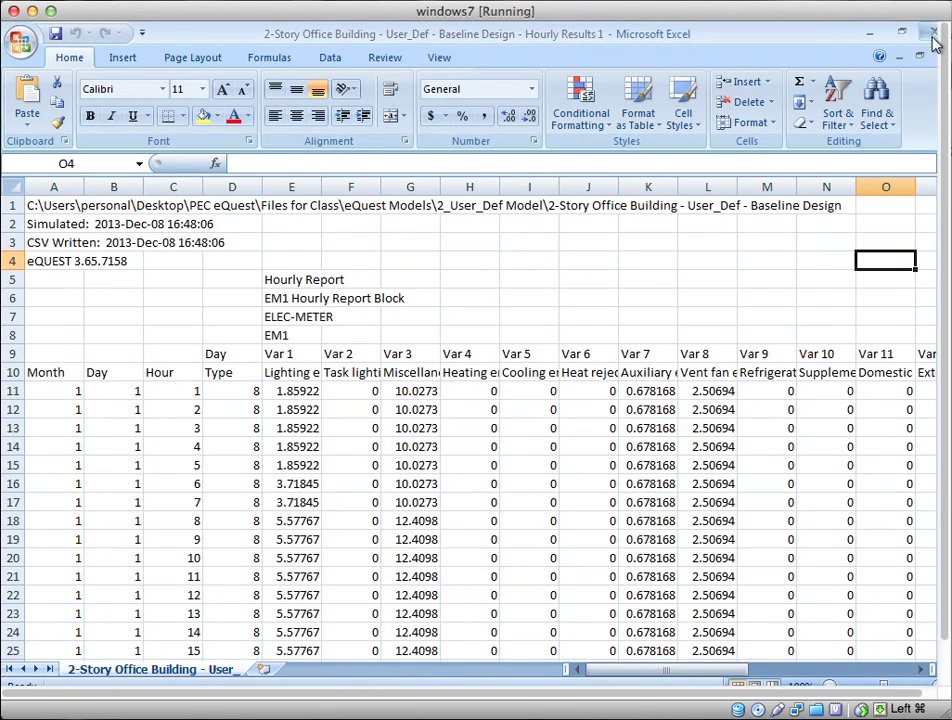
left_click(933, 33)
left_click(925, 100)
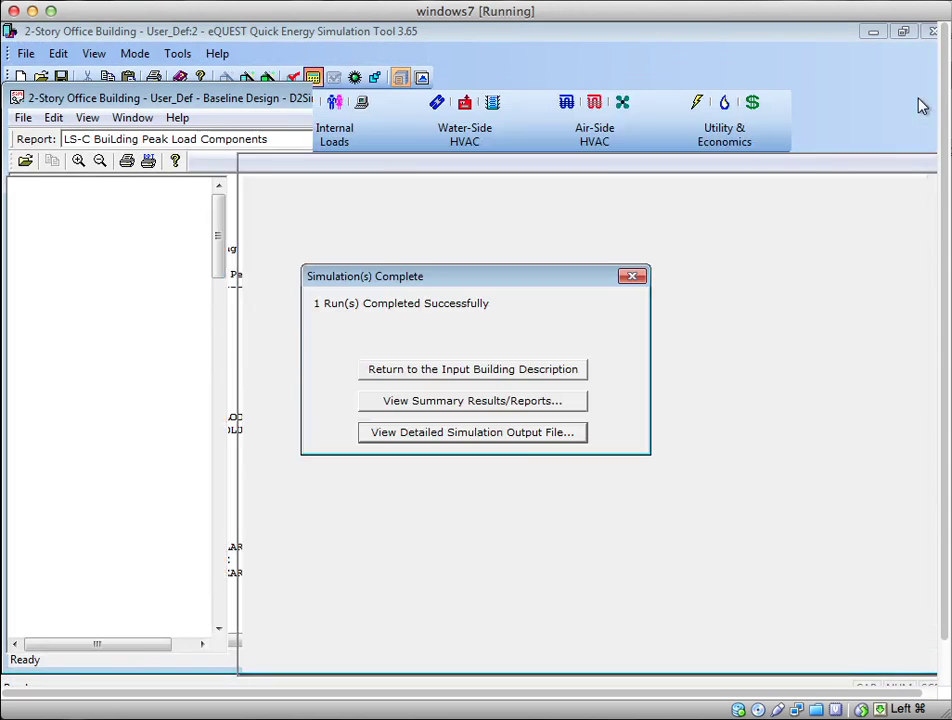
Reopen the Baseline Design run via Tools > View Simulation Output and export Hourly Results to Excel
left_click(504, 376)
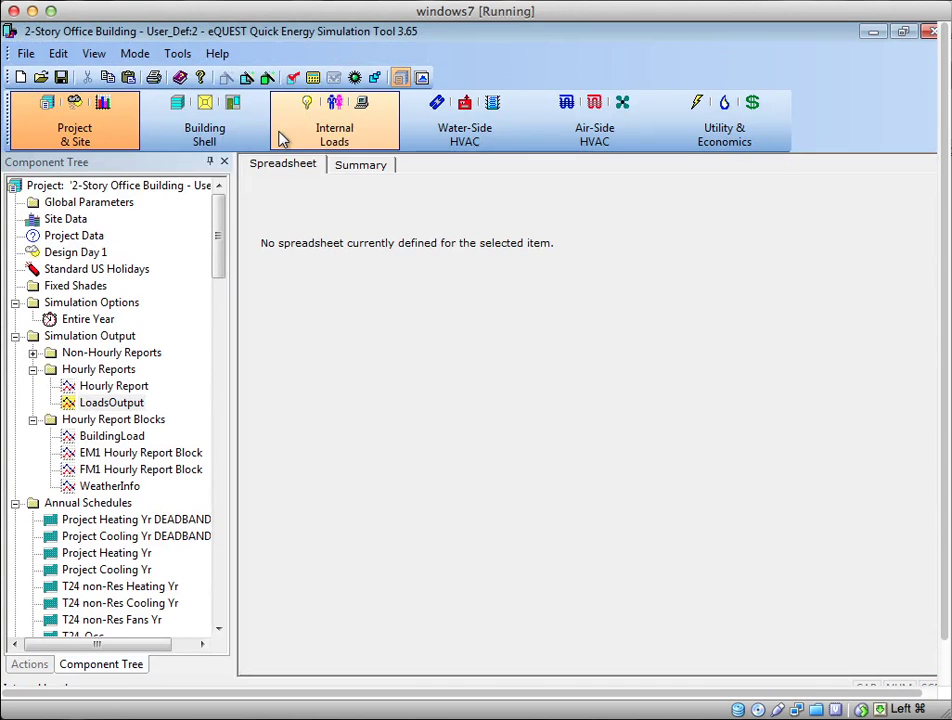
left_click(177, 53)
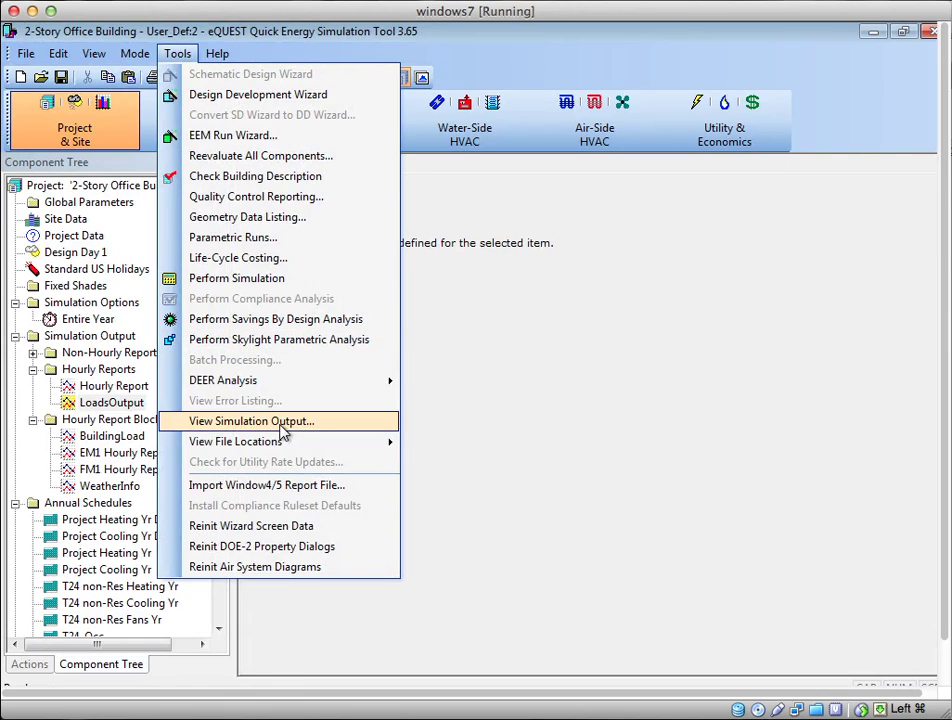
left_click(392, 422)
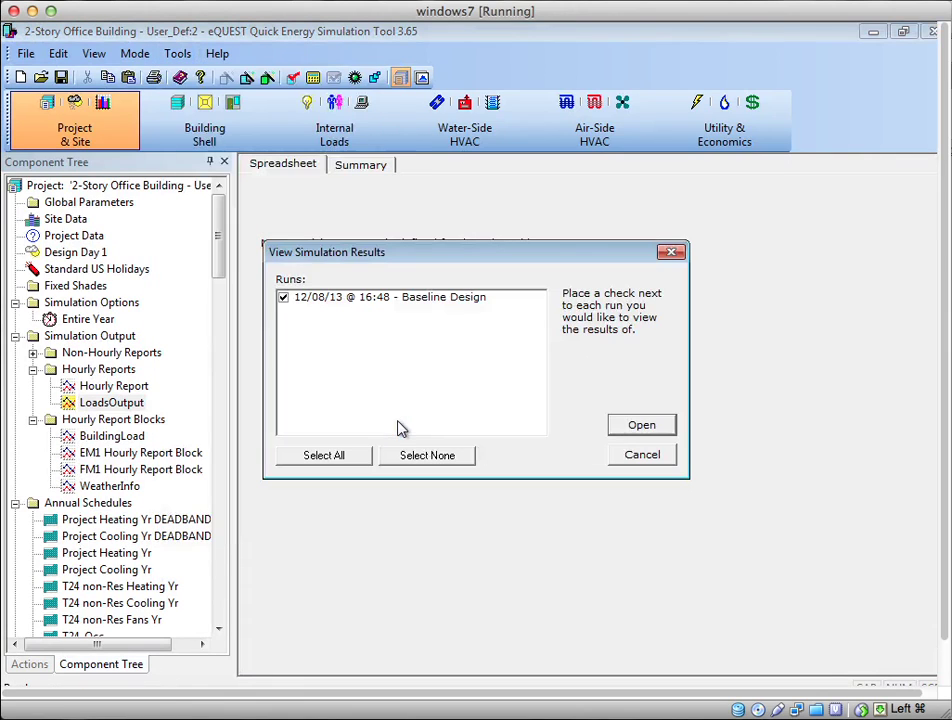
left_click(652, 426)
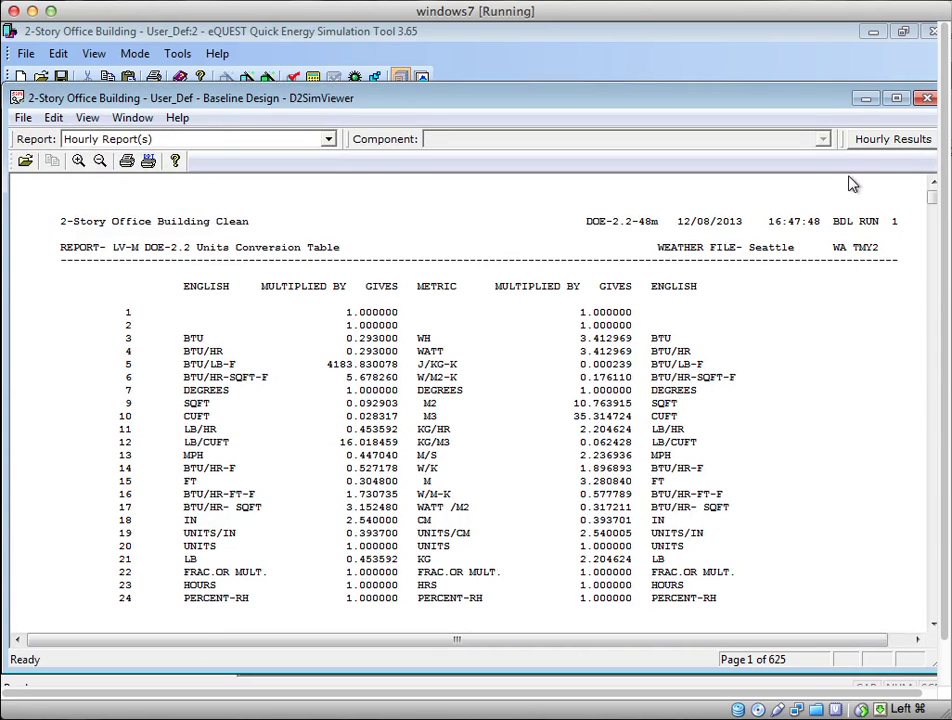
left_click(894, 145)
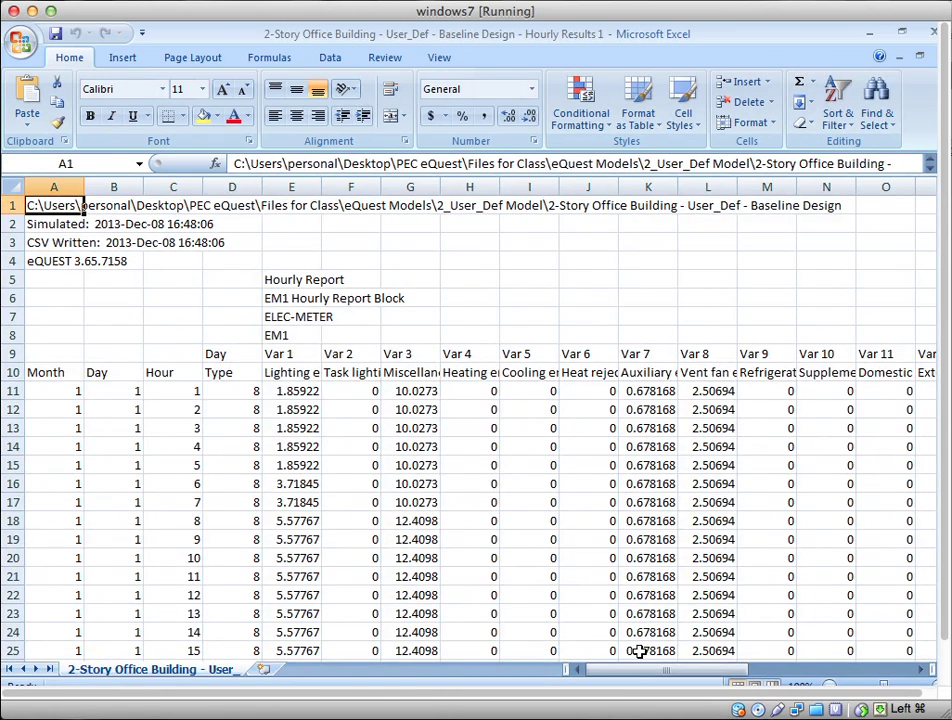
mouse_move(630, 680)
left_mouse_down()
mouse_move(922, 680)
mouse_move(636, 664)
left_mouse_up()
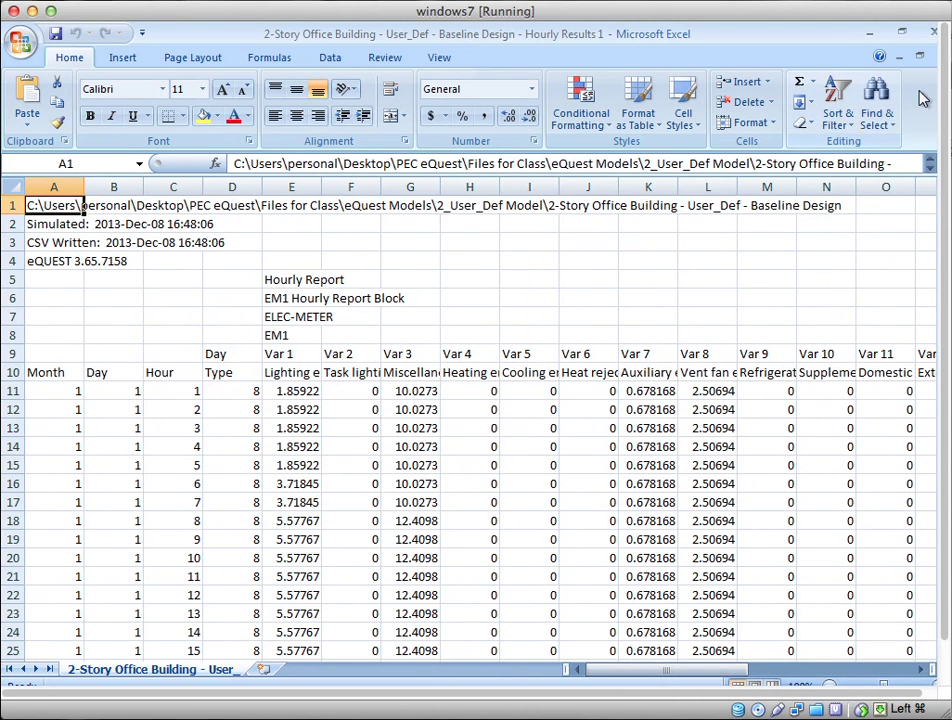
Minimize Excel and close the D2SimViewer report window
left_click(933, 33)
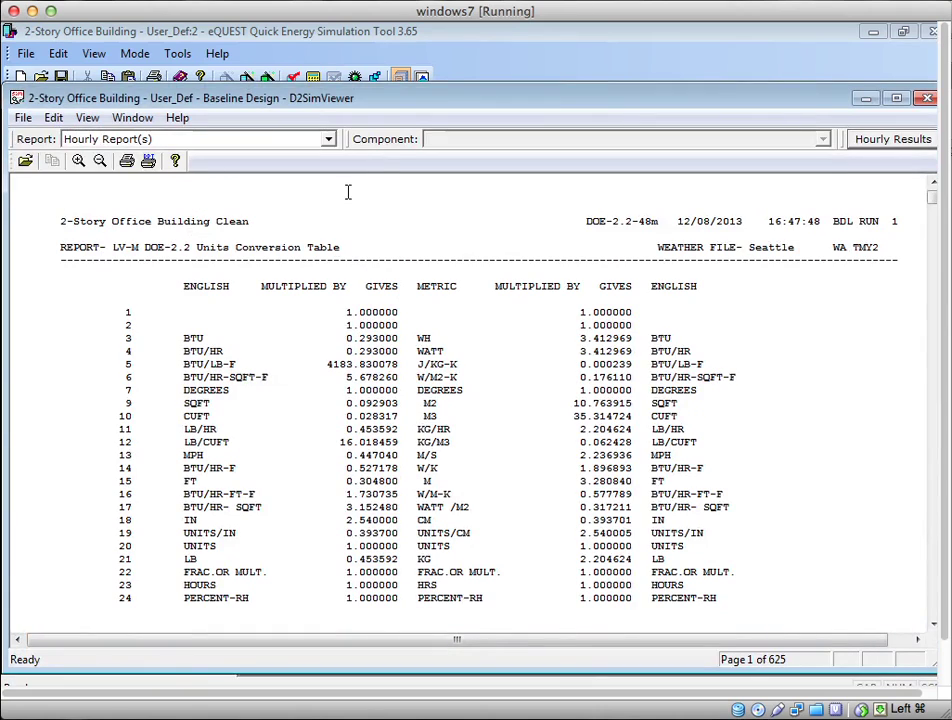
double_click(16, 97)
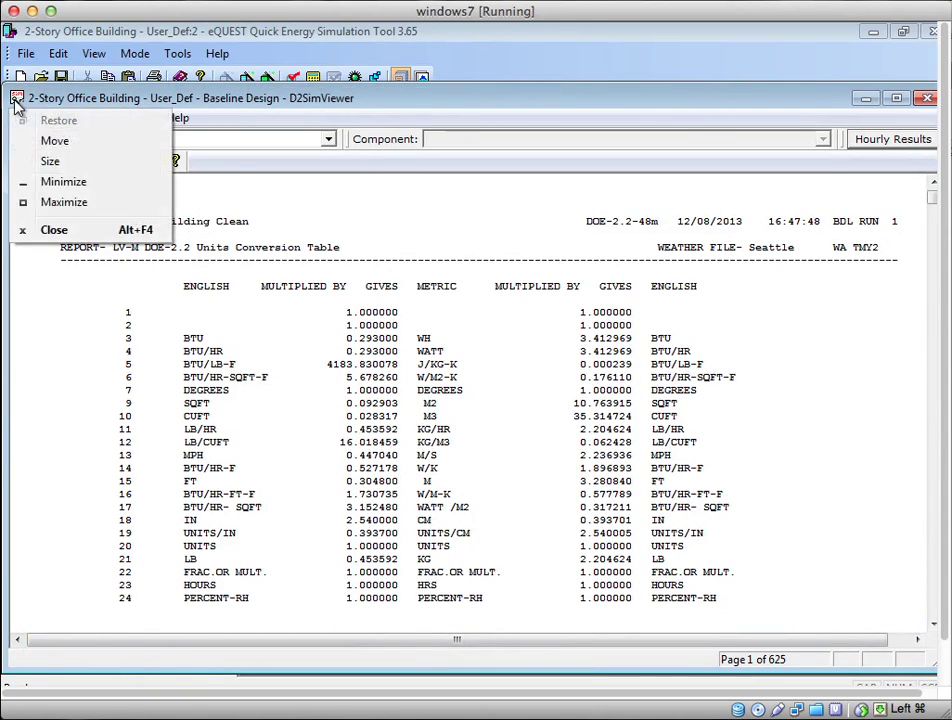
Dismiss the run chooser and open the LoadsOutput hourly report settings to view its blocks
left_click(642, 455)
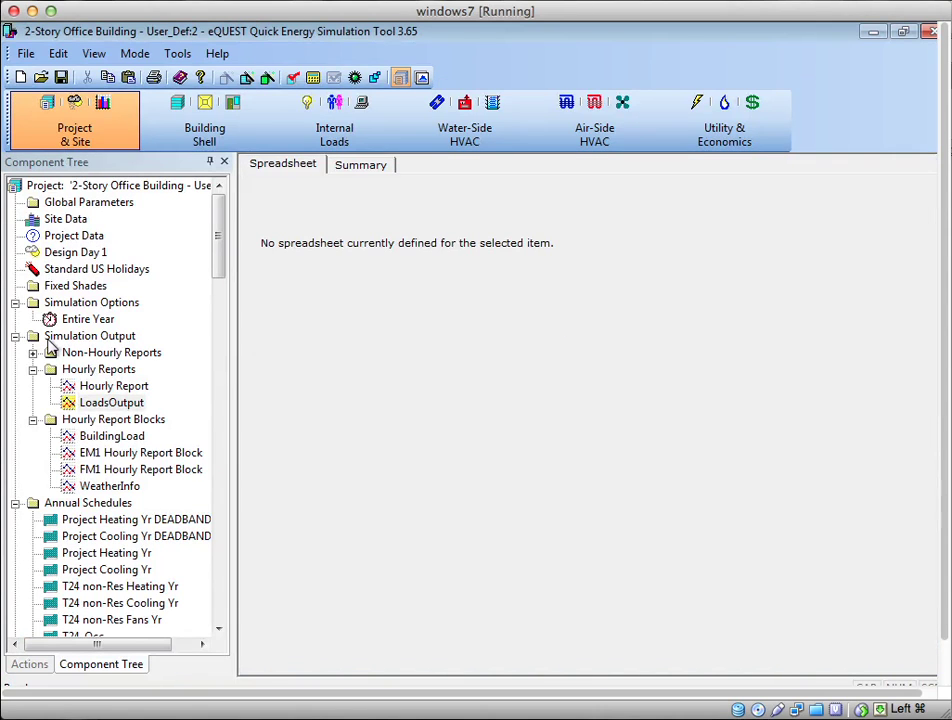
double_click(100, 402)
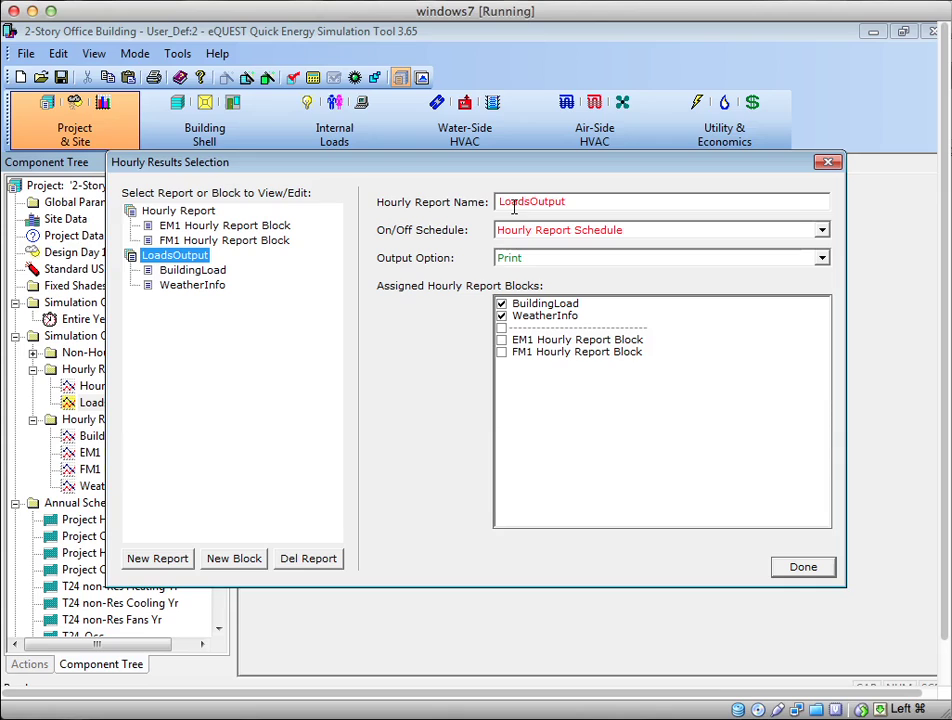
left_click(210, 215)
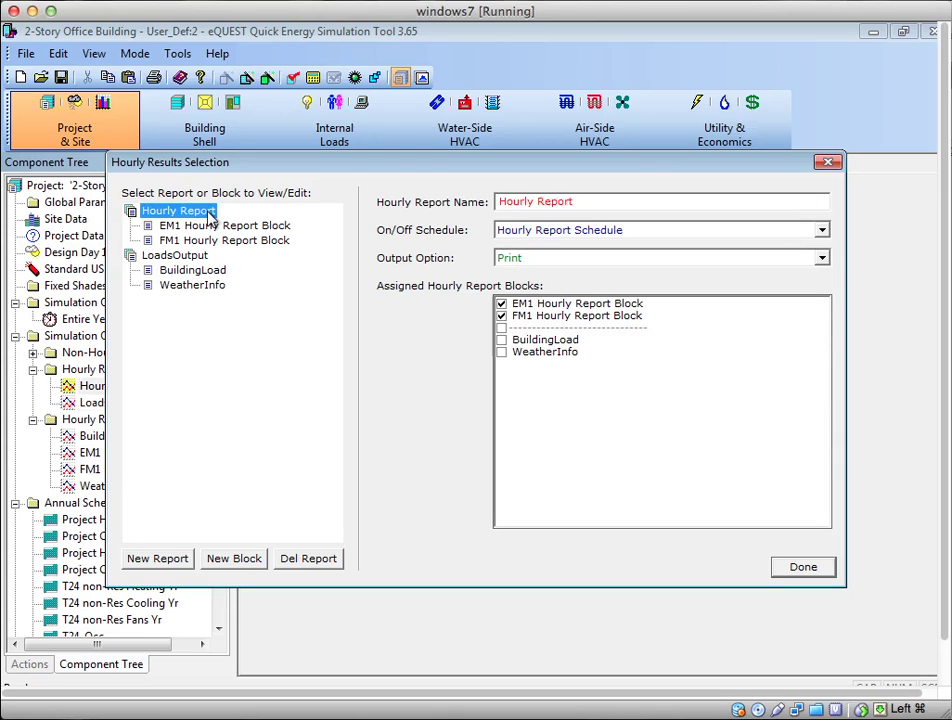
left_click(150, 257)
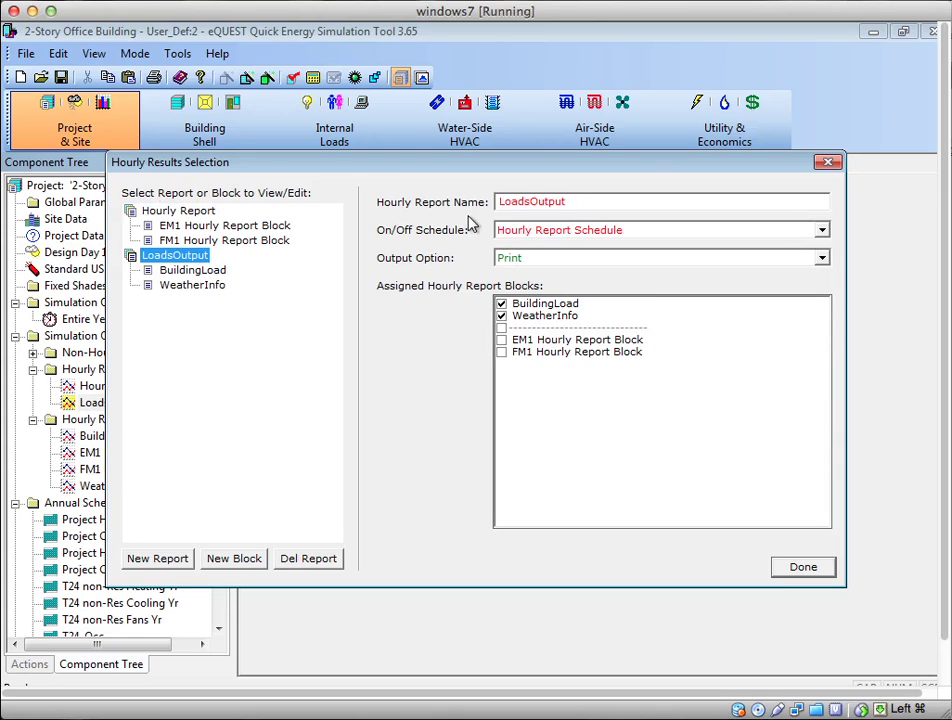
Keep LoadsOutput set to Print on the Hourly Report Schedule
left_click(538, 261)
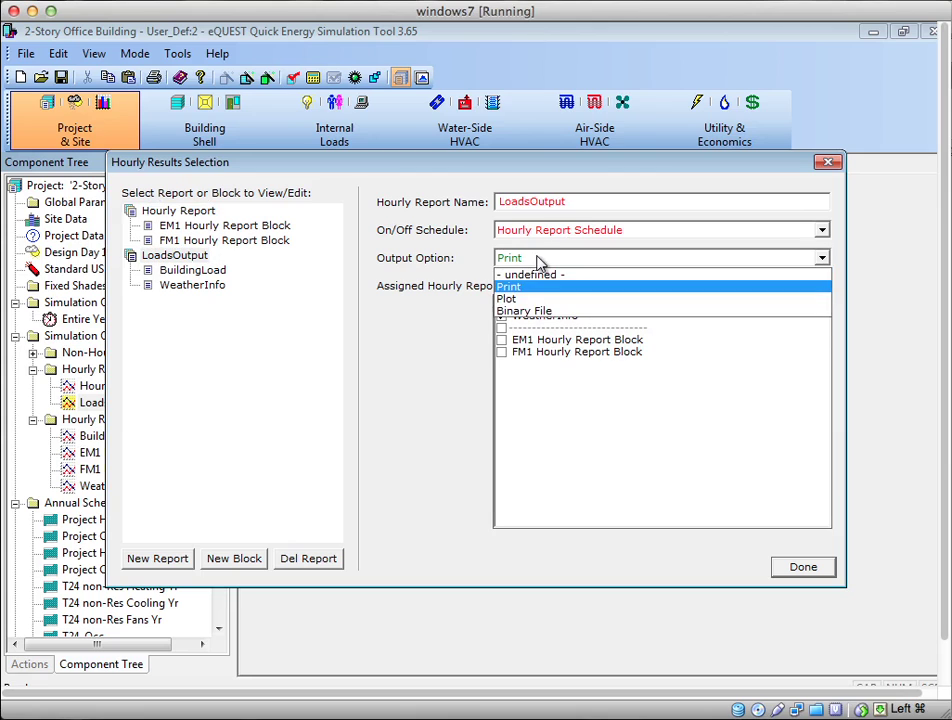
left_click(538, 261)
key("shift+Tab")
key("alt+Down")
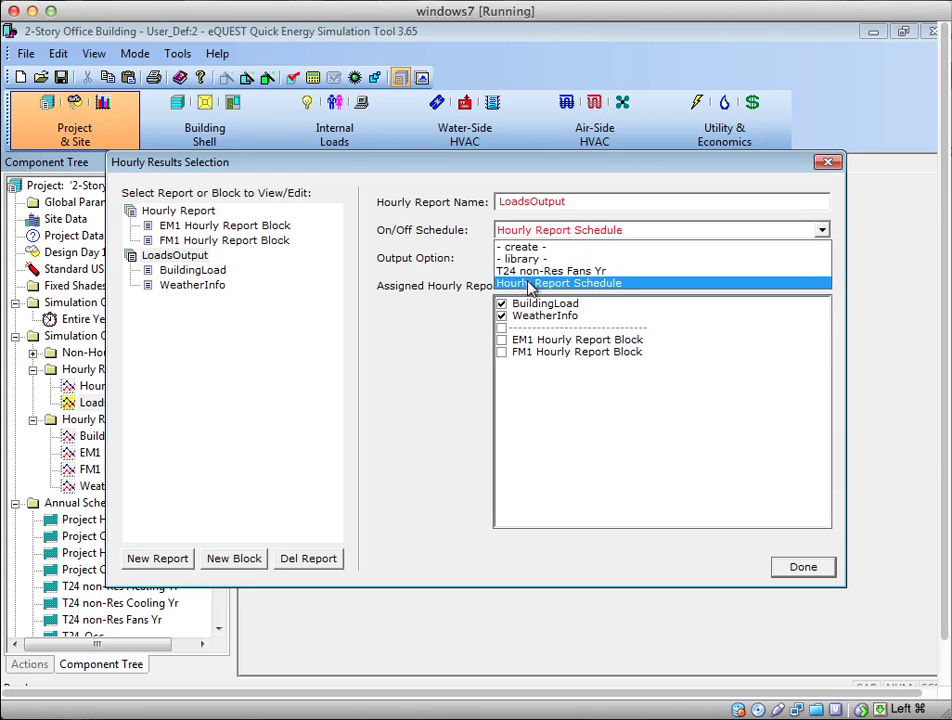
left_click(503, 282)
Review the BuildingLoad and WeatherInfo block settings, then close the hourly results settings
left_click(173, 273)
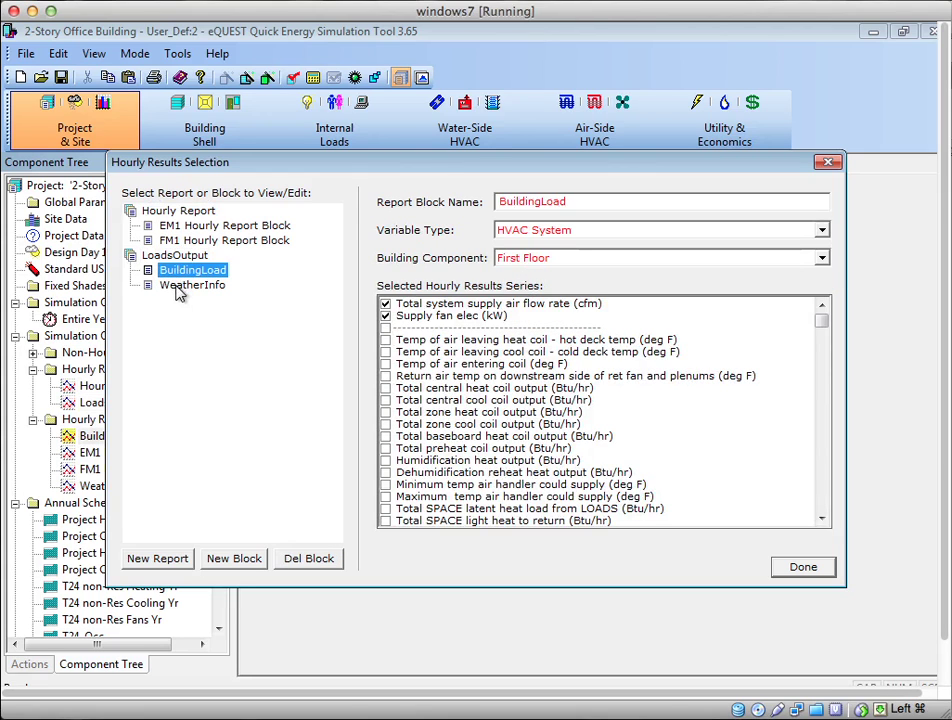
left_click(185, 286)
left_click(176, 256)
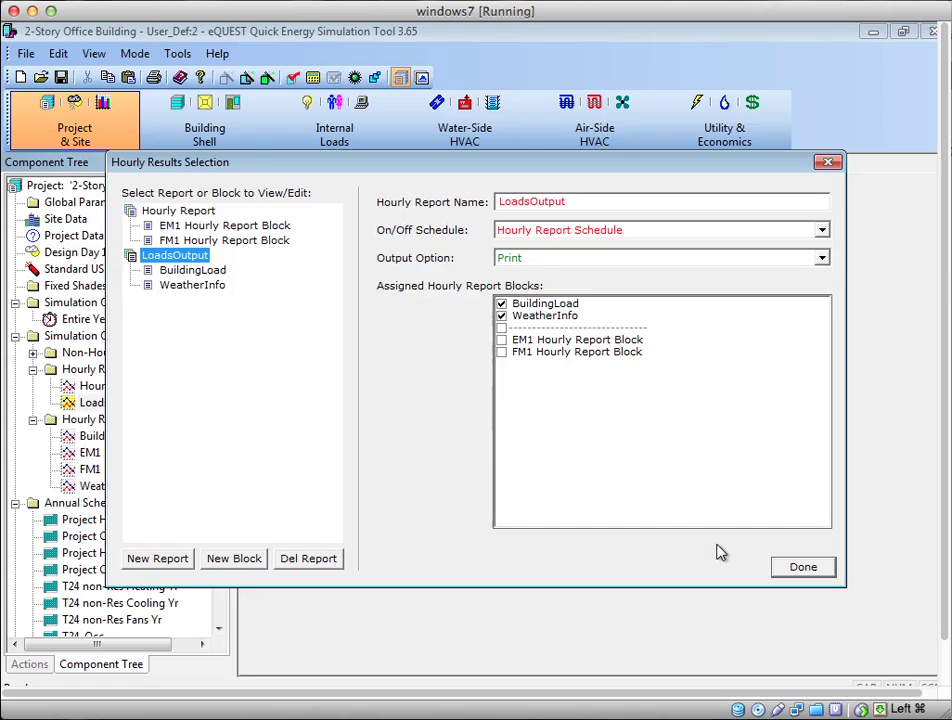
left_click(801, 568)
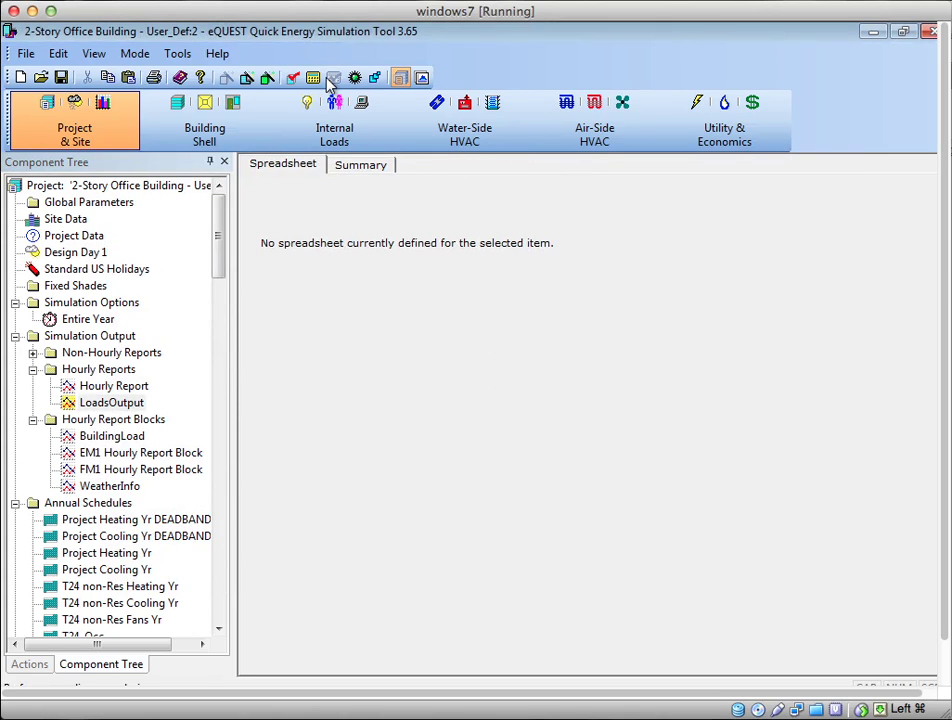
Export the checked Baseline Design run using File > Export File > Hourly Results (CSV)
left_click(26, 54)
mouse_move(98, 180)
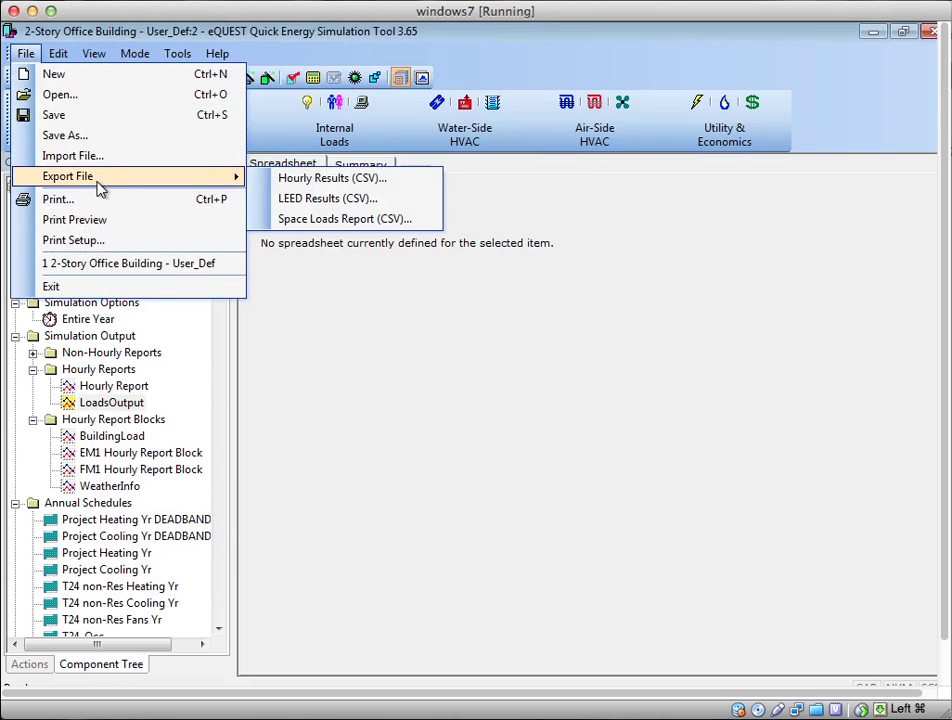
left_click(286, 180)
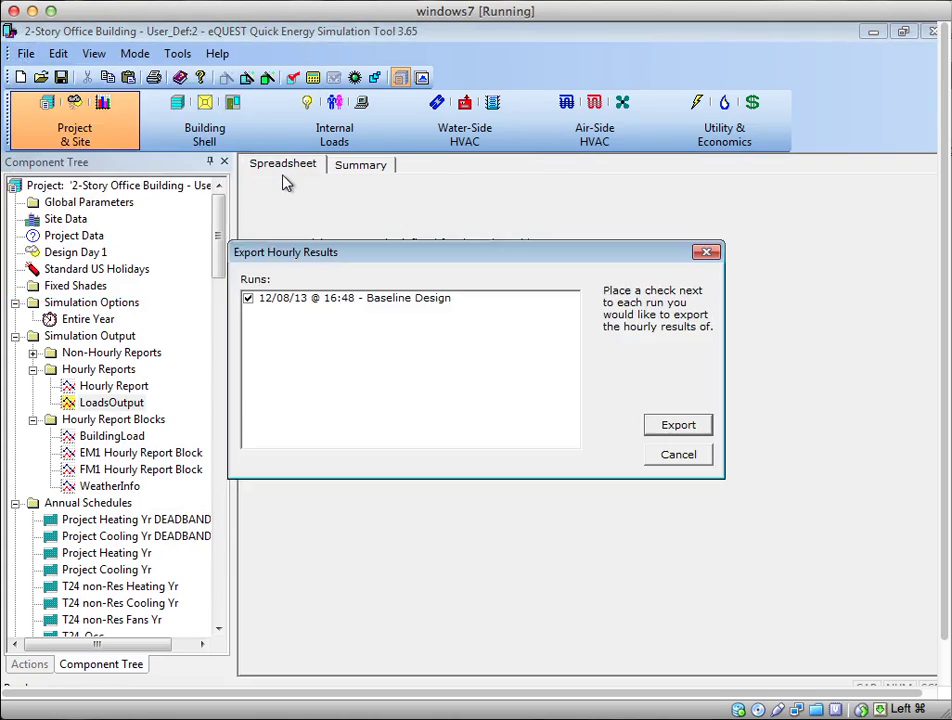
left_click(692, 426)
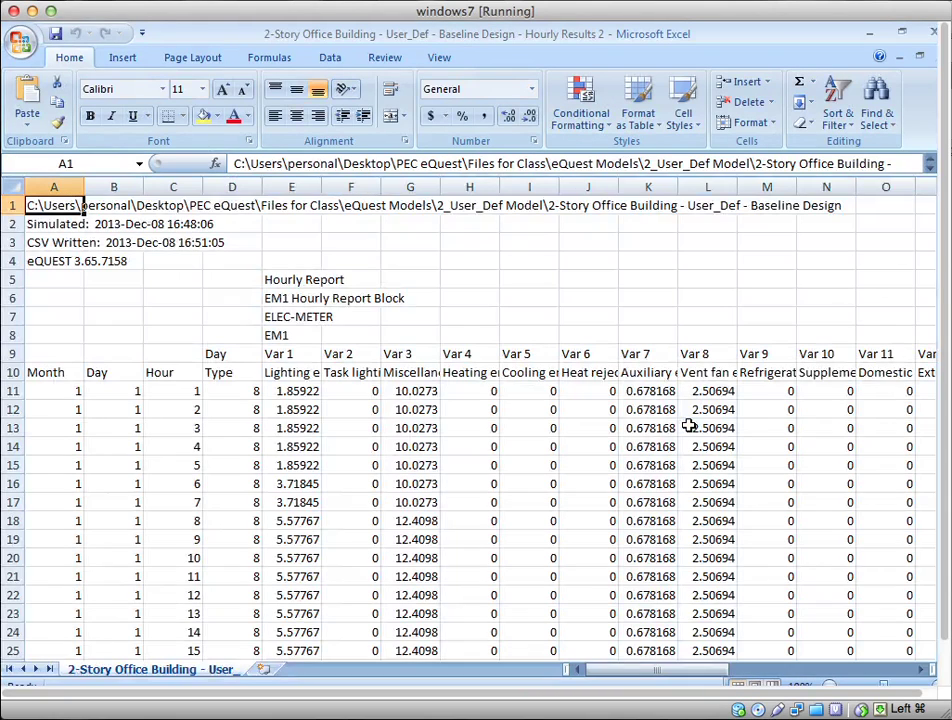
Wrap the supply air flow heading in AE10 and the supply fan elec heading in AF10
left_click_drag(645, 677, 882, 662)
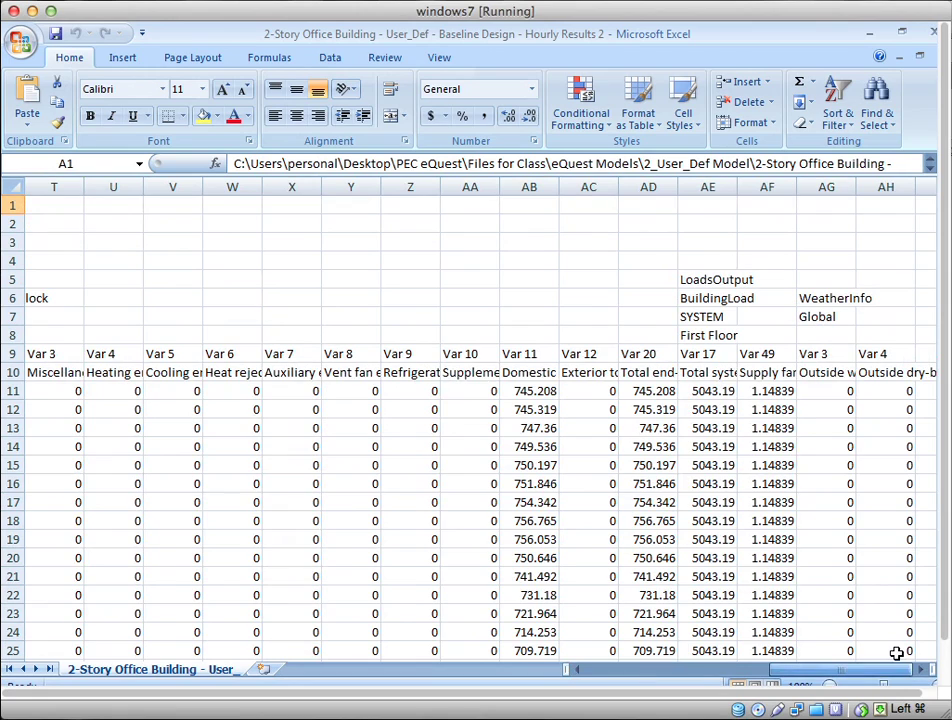
left_click(704, 282)
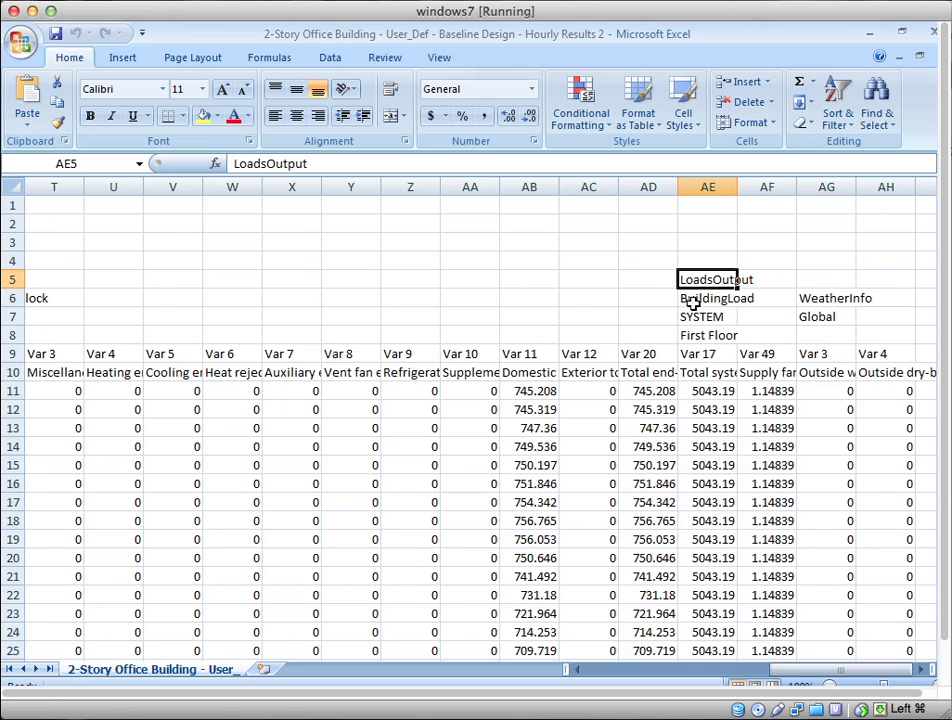
left_click_drag(701, 305, 705, 344)
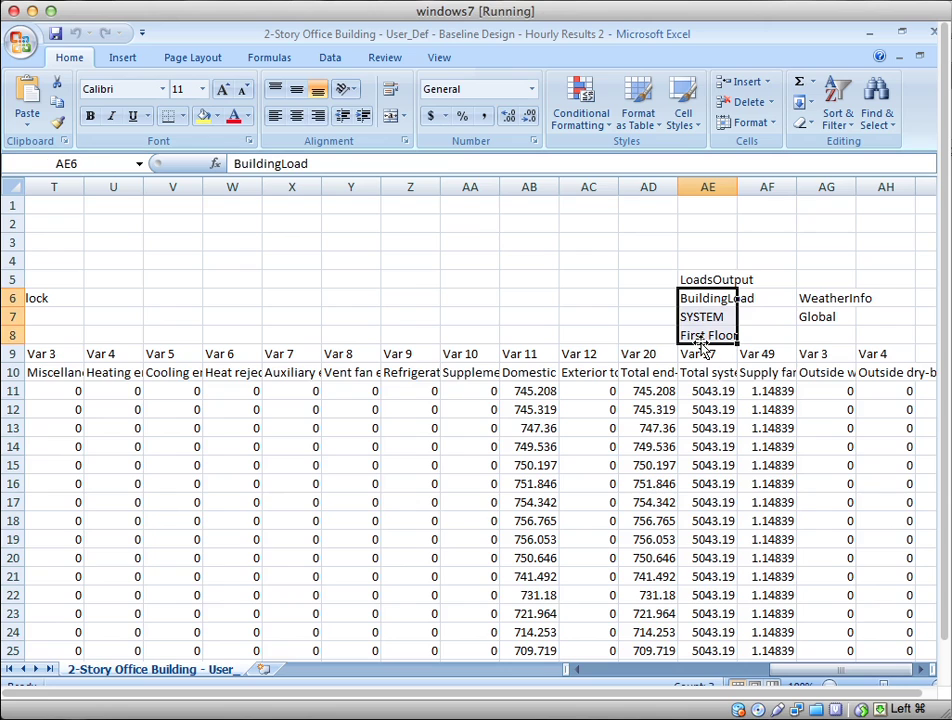
left_click(704, 373)
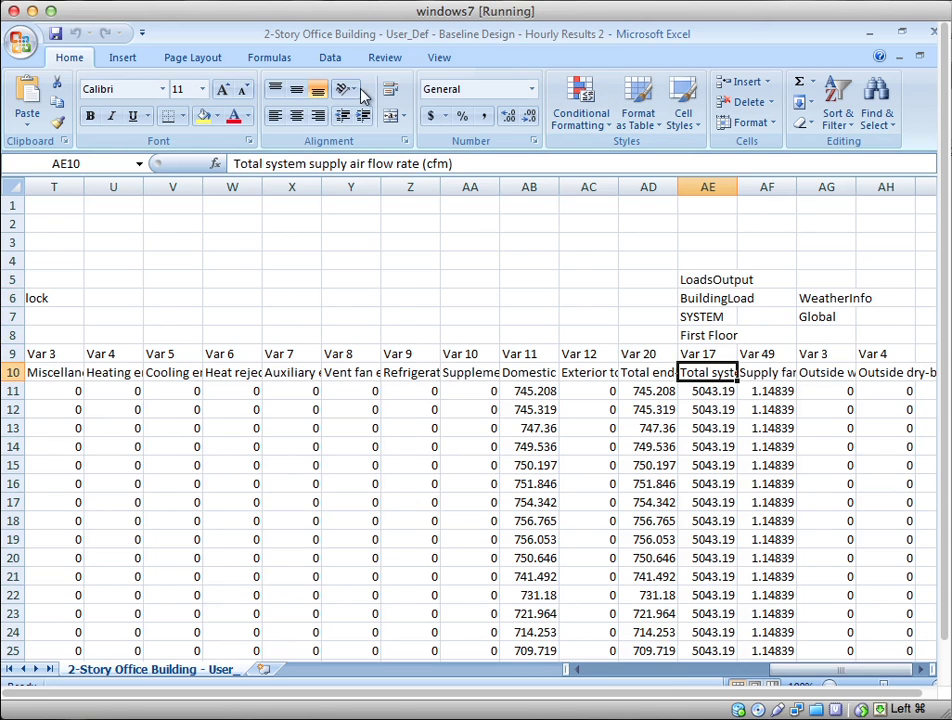
left_click(391, 91)
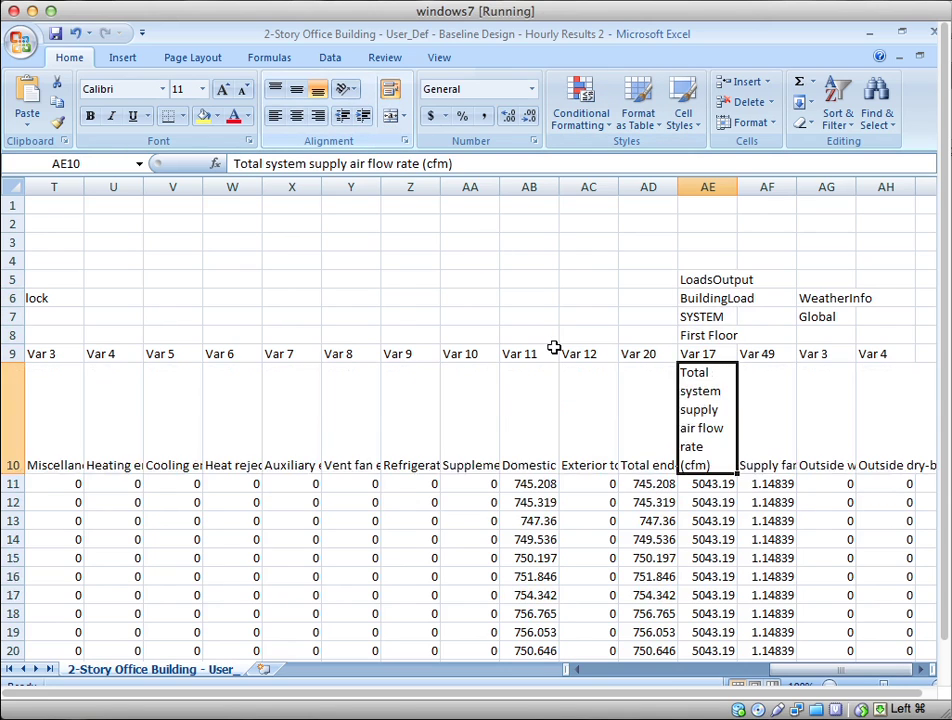
left_click(780, 414)
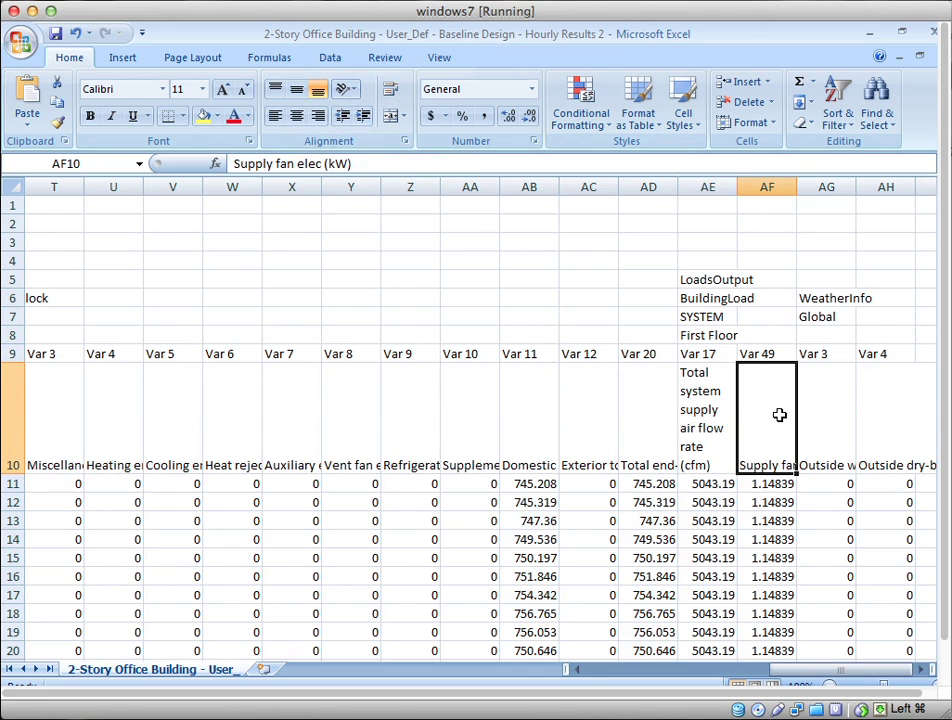
left_click(391, 93)
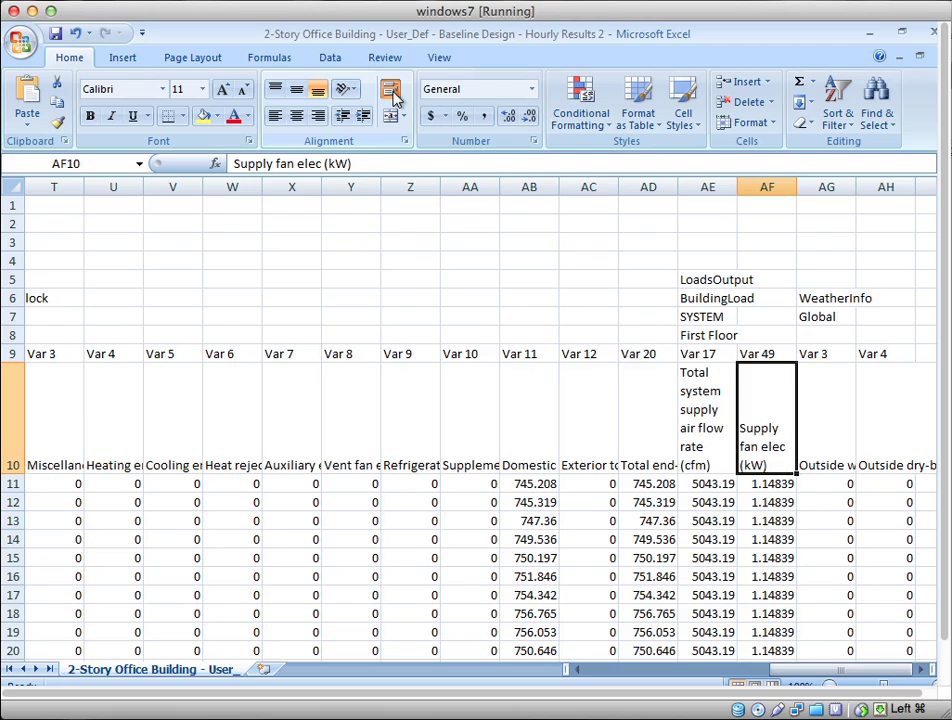
left_click(790, 484)
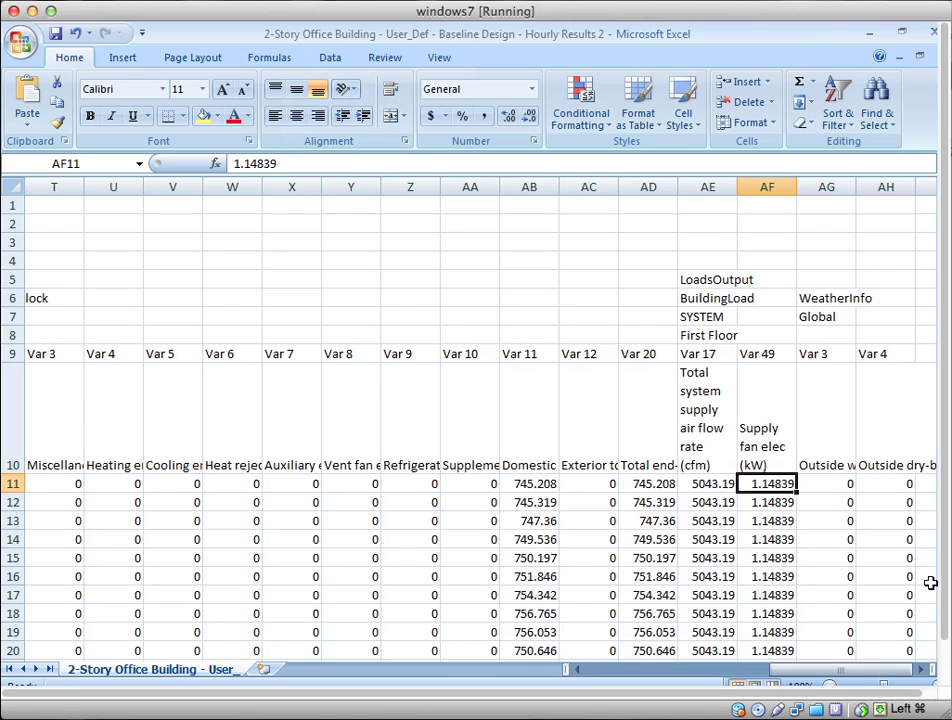
Wrap the outside wet-bulb and dry-bulb temperature headings in AG10:AH10
left_click_drag(818, 449, 897, 435)
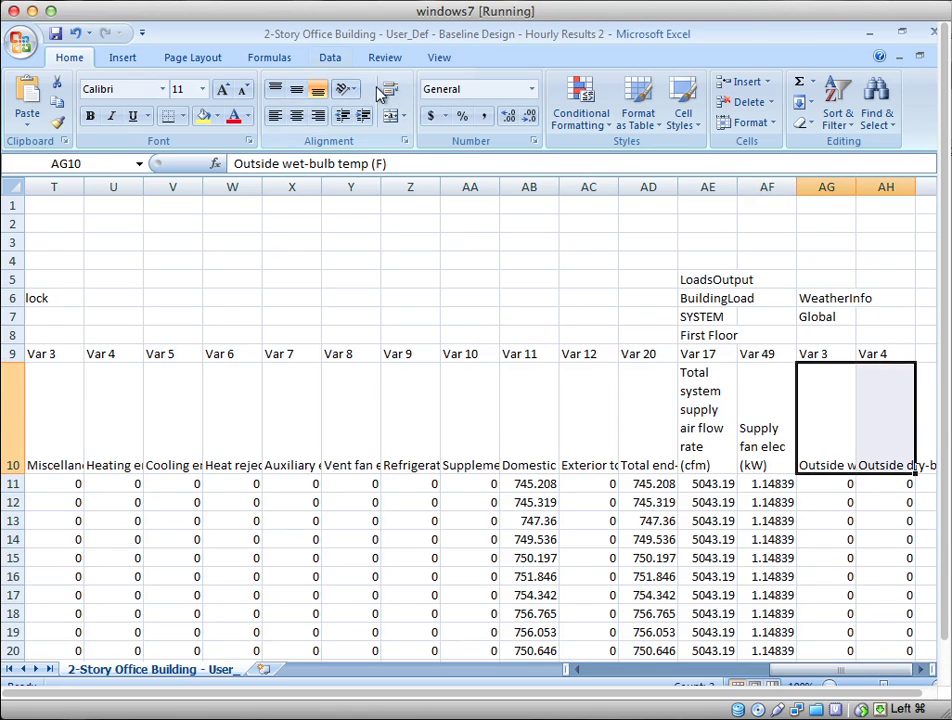
key("alt+h")
key("w")
left_click(885, 502)
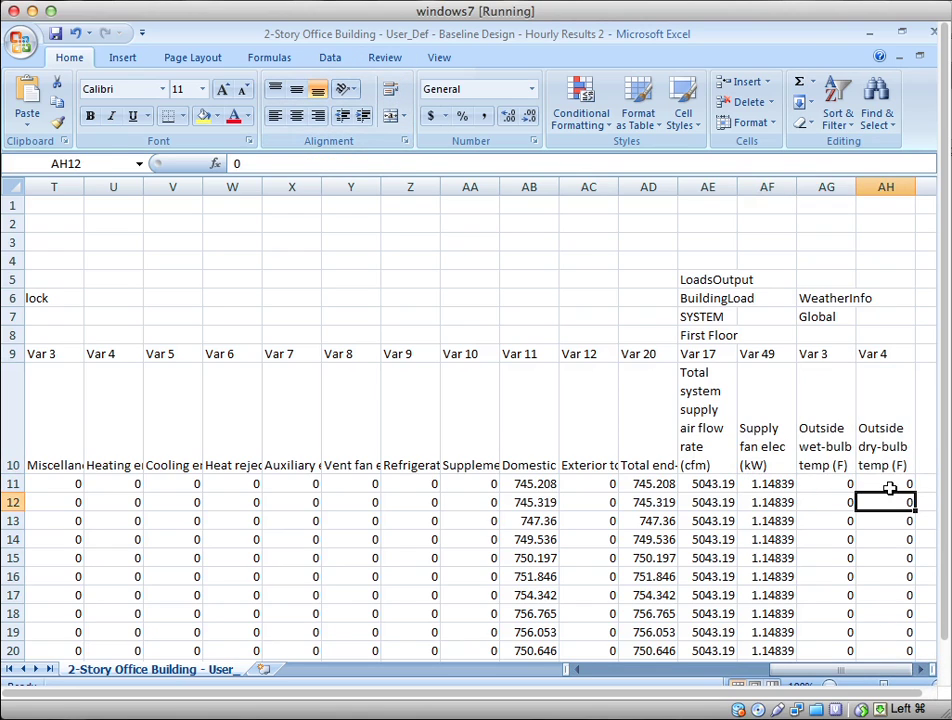
left_click(889, 486)
Inspect the hourly dry-bulb and wet-bulb values in columns AH and AG, then return to eQuest
left_click(945, 650)
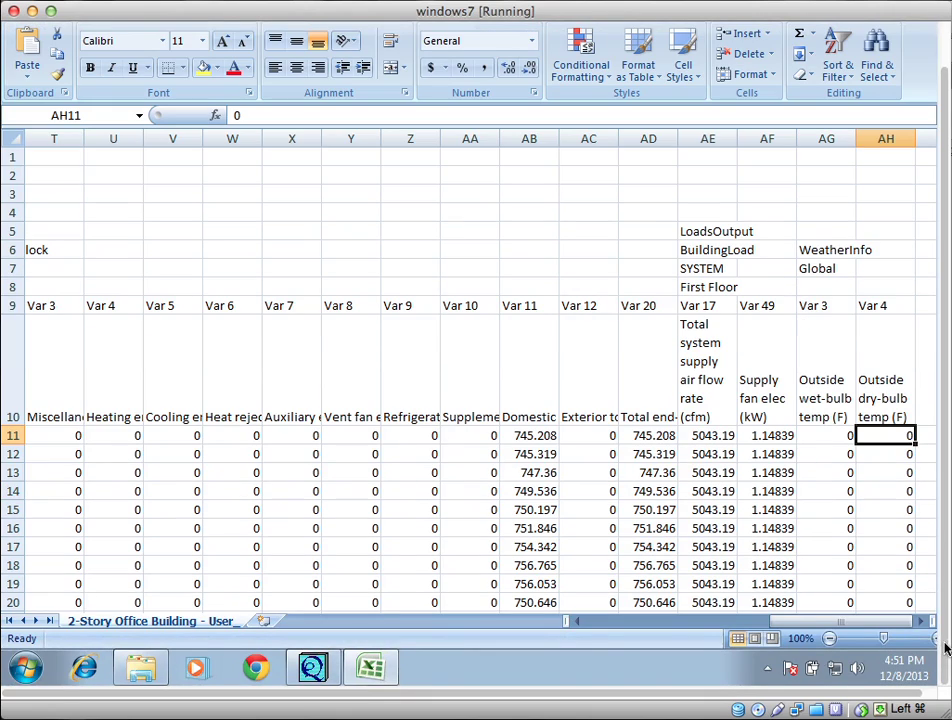
scroll(903, 550, "down", 7)
left_click(903, 548)
key("Down")
key("Down")
key("Down")
key("Down")
key("Down")
key("Down")
key("Down")
key("Down")
key("Down")
key("Down")
key("Down")
key("Down")
key("Down")
key("Down")
key("Down")
key("Down")
key("Down")
key("Down")
key("Down")
key("Down")
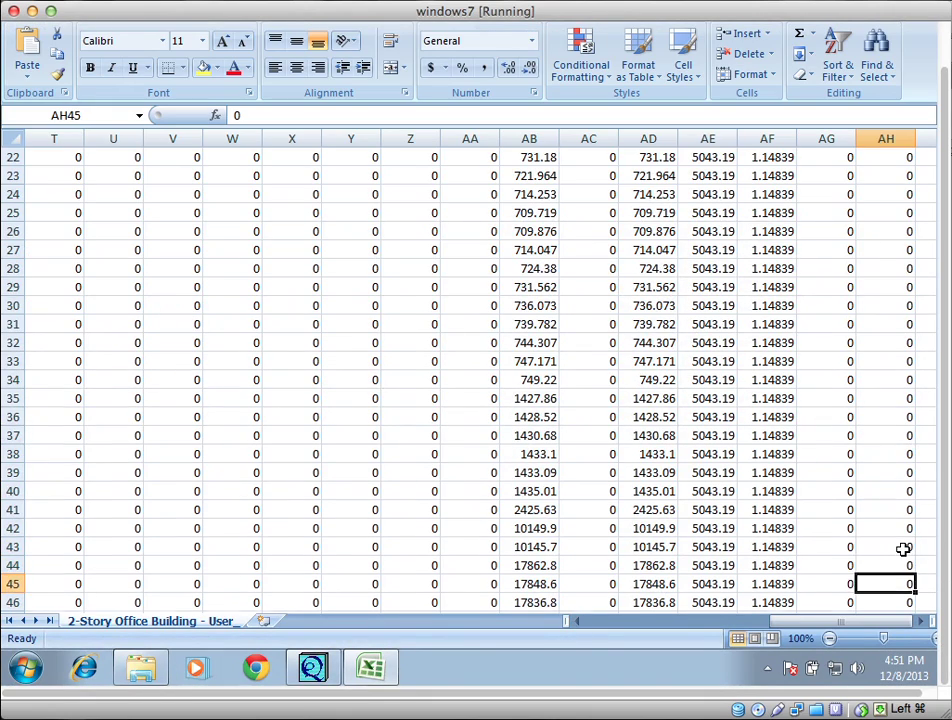
key("Down")
key("Down")
key("Down")
key("Down")
key("Down")
key("Down")
key("Down")
key("Down")
key("Down")
key("Down")
key("Down")
key("Down")
key("Down")
key("Down")
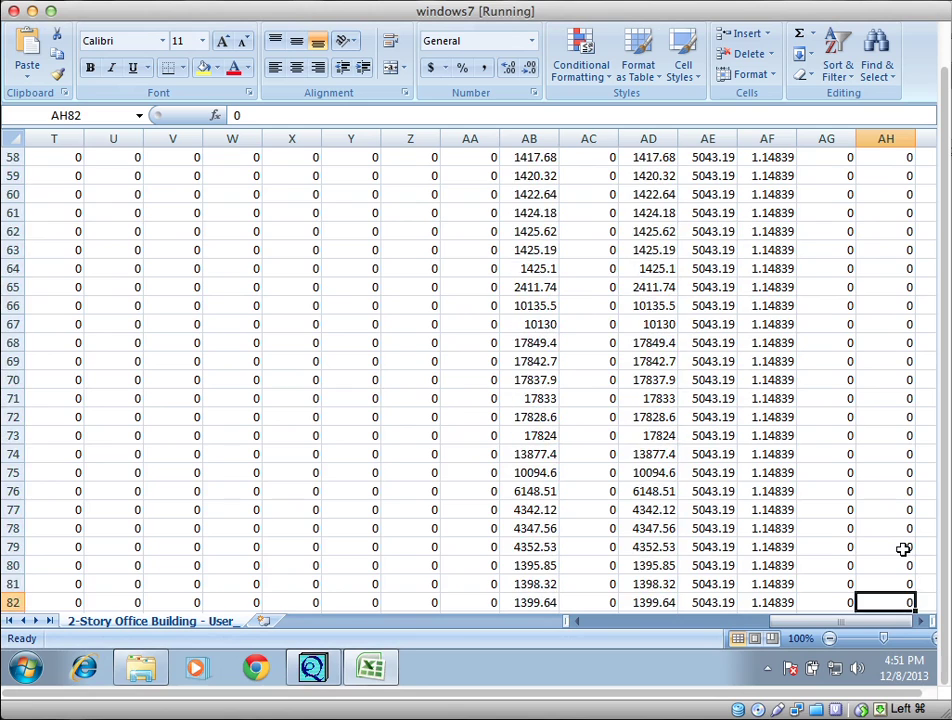
scroll(903, 548, "up", 19)
left_click(830, 453)
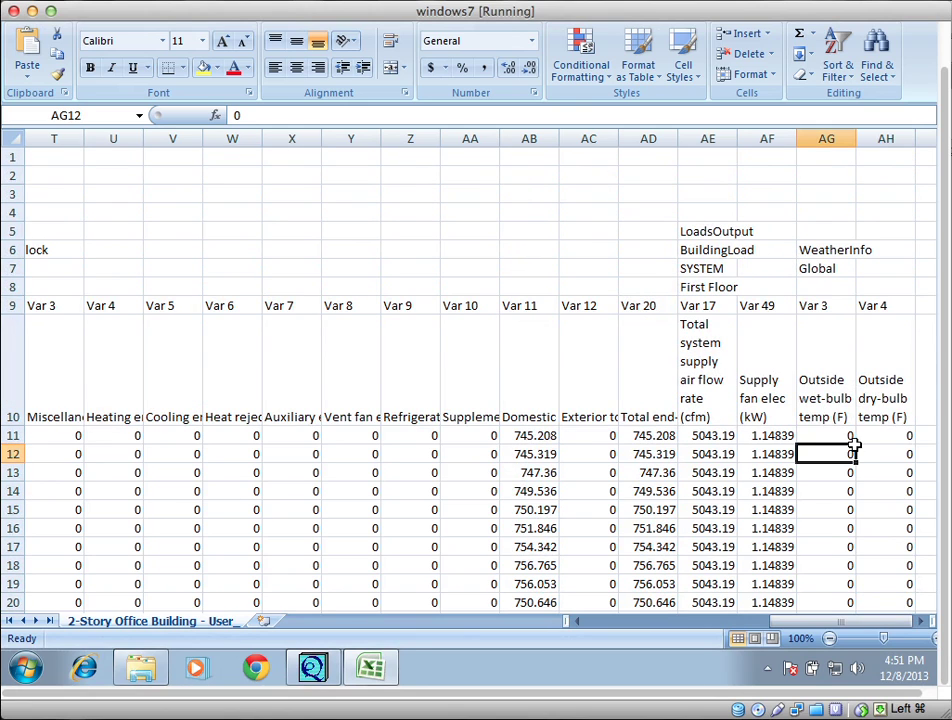
left_click(313, 670)
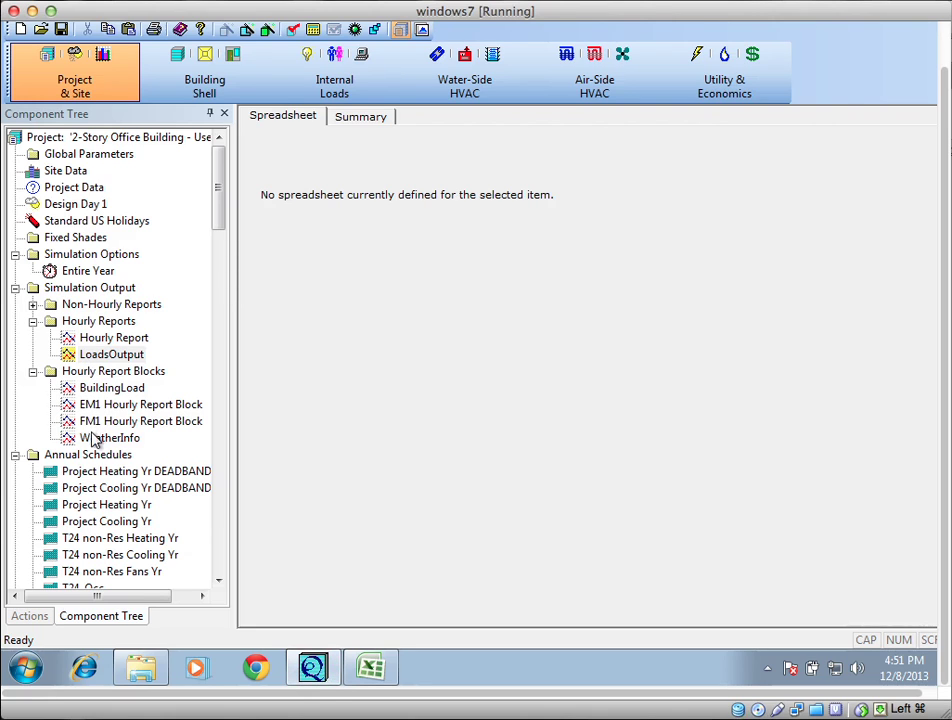
Set WeatherInfo to Global variables with outside wet-bulb and dry-bulb temp checked, Clearness number unchecked
double_click(92, 441)
left_click(530, 181)
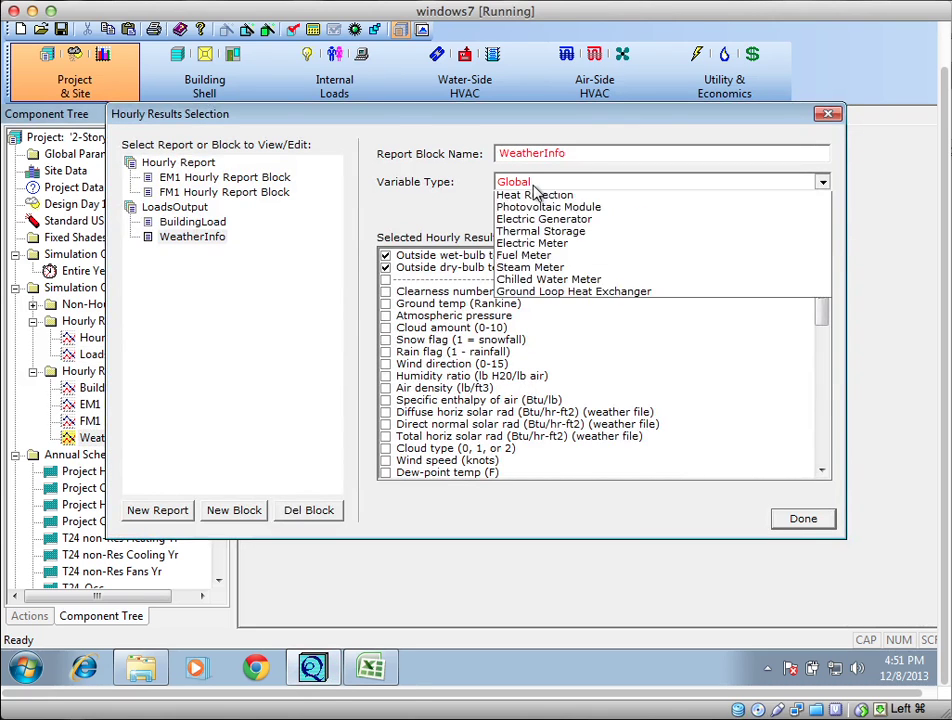
left_click(532, 210)
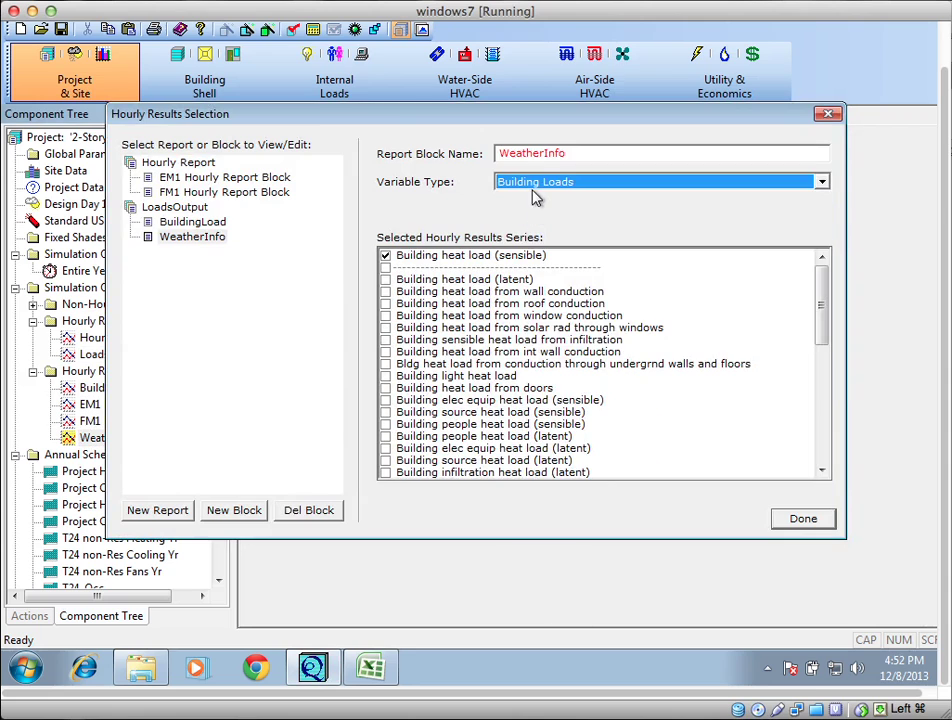
left_click(533, 188)
left_click(508, 256)
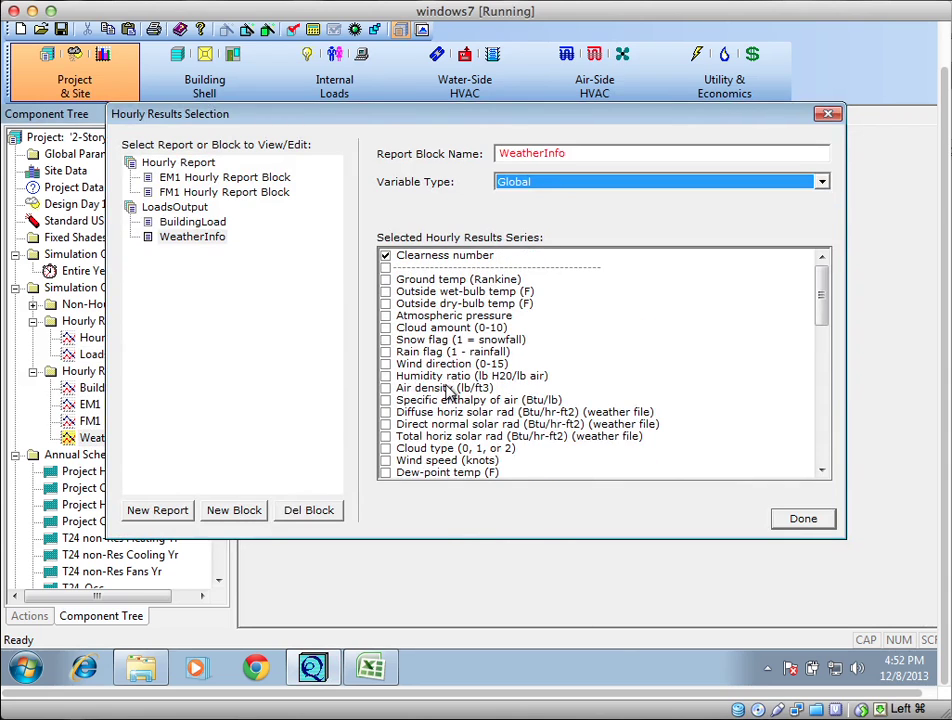
left_click(385, 303)
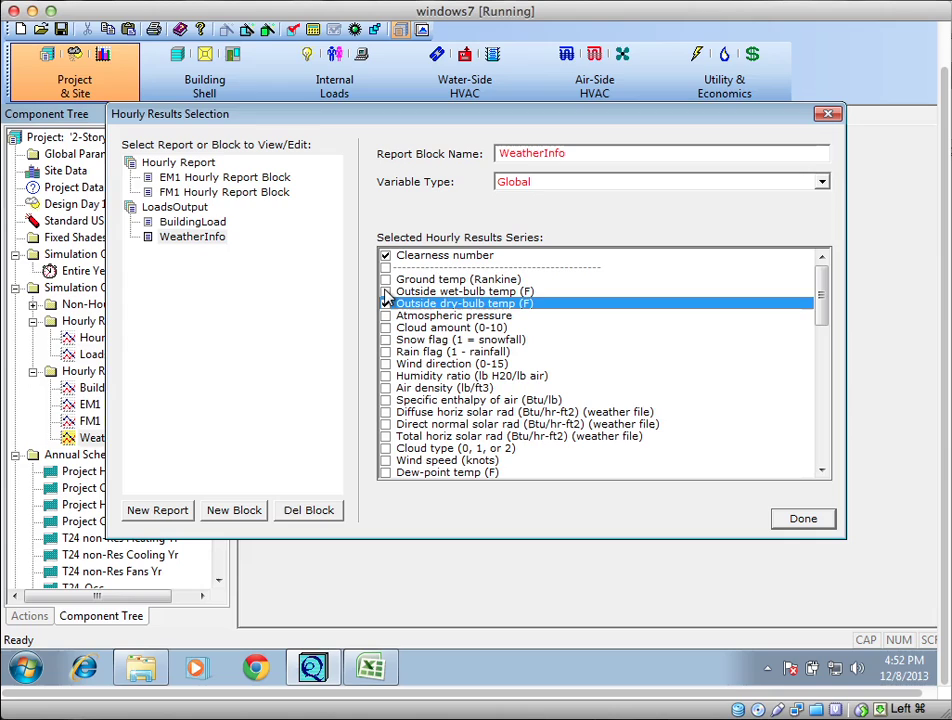
left_click(385, 291)
left_click(386, 256)
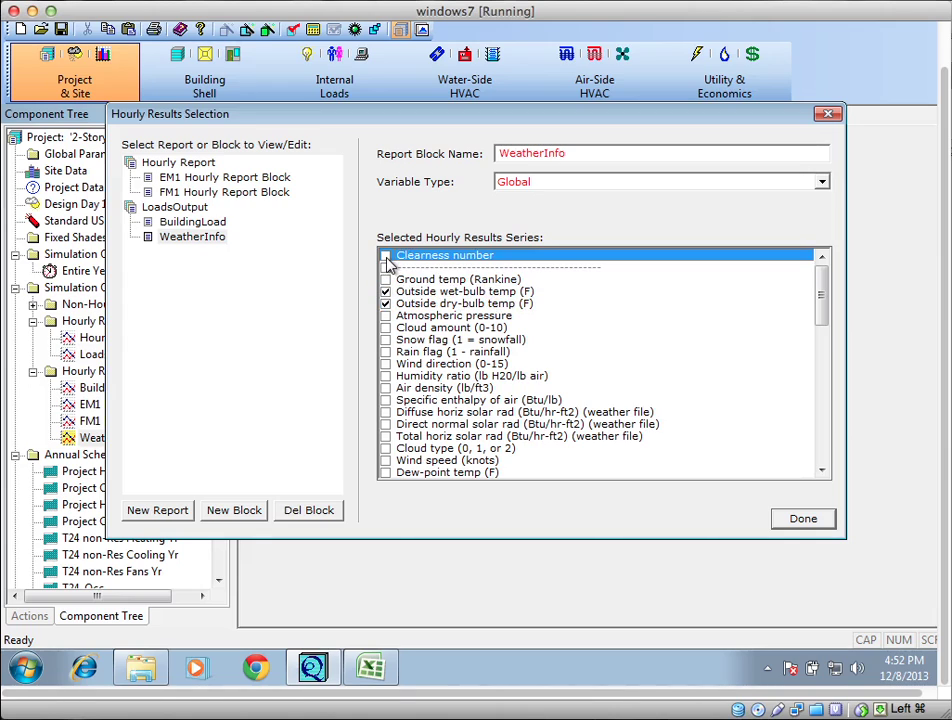
left_click(177, 162)
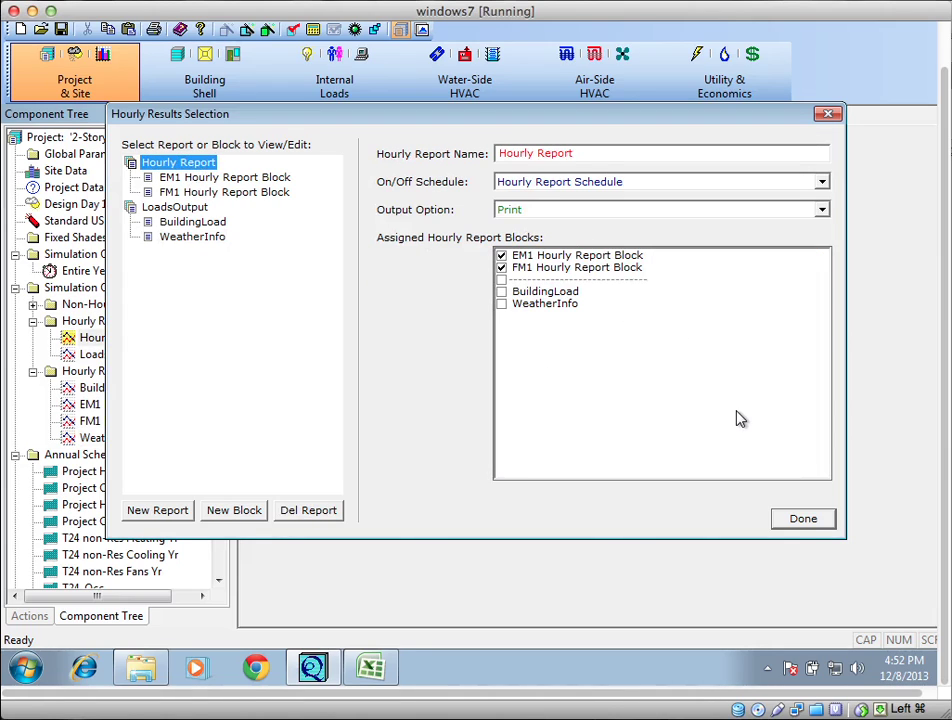
Close the hourly results settings and start the simulation, saving the project first
left_click(803, 519)
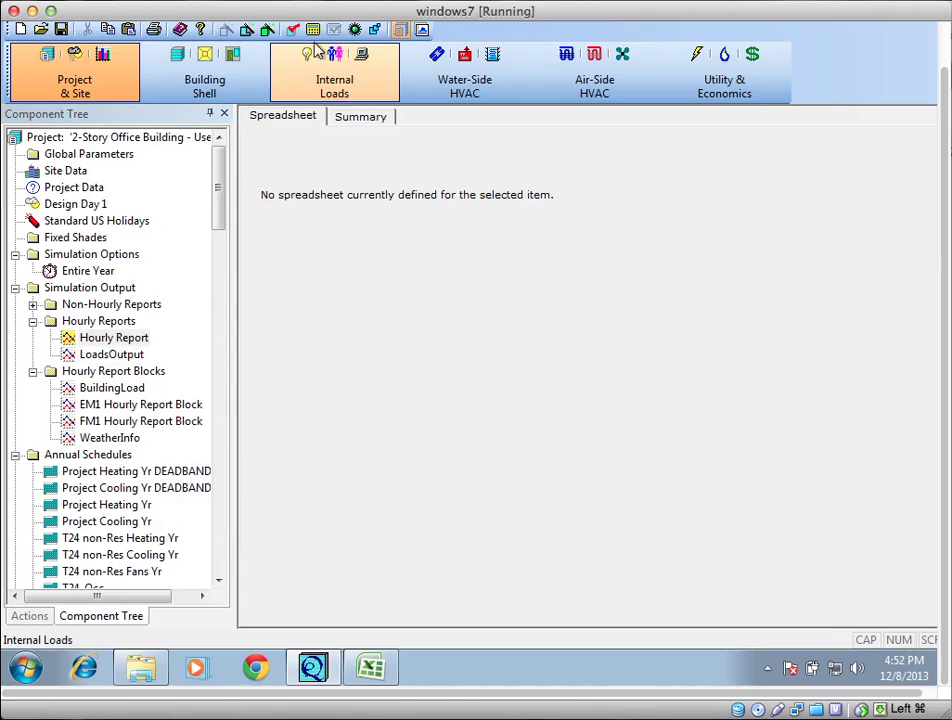
left_click(316, 34)
left_click(551, 408)
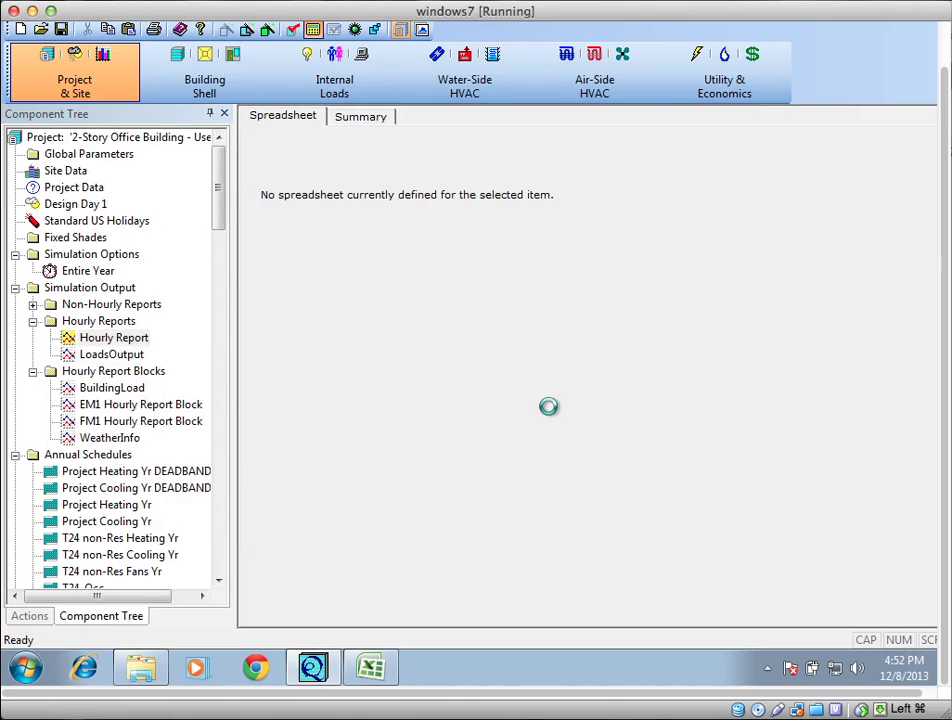